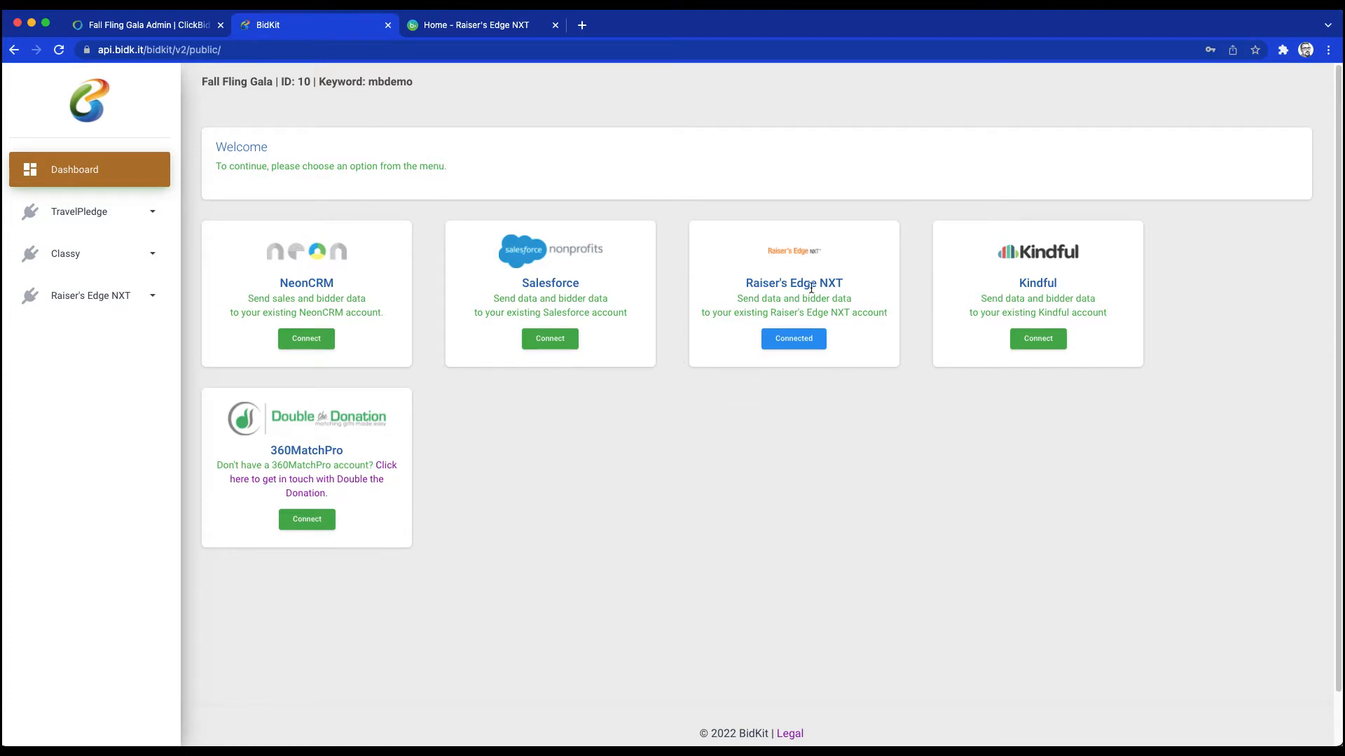
# - Open the Raiser's Edge NXT bidder import list and search it for the last name of the first recently accessed constituent in Raiser's Edge NXT
pyautogui.click(89, 298)
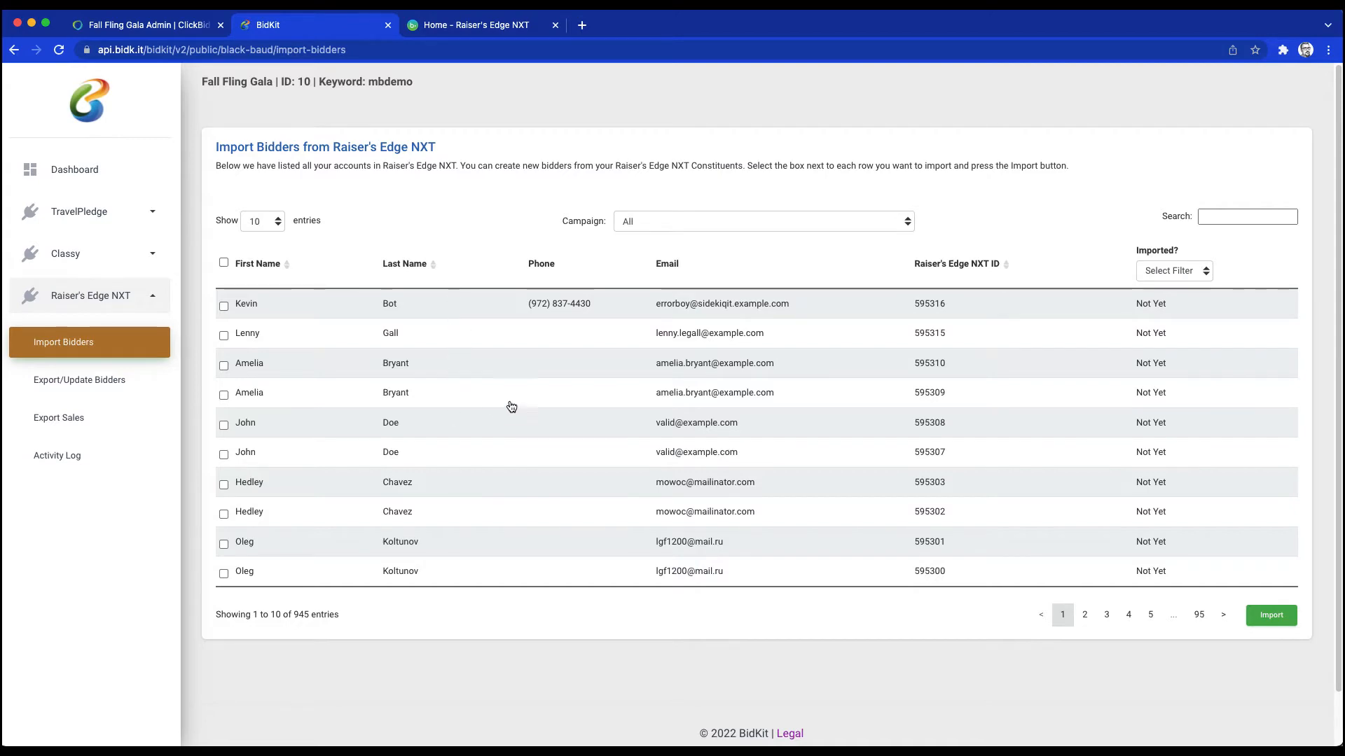
pyautogui.click(1268, 218)
pyautogui.click(469, 25)
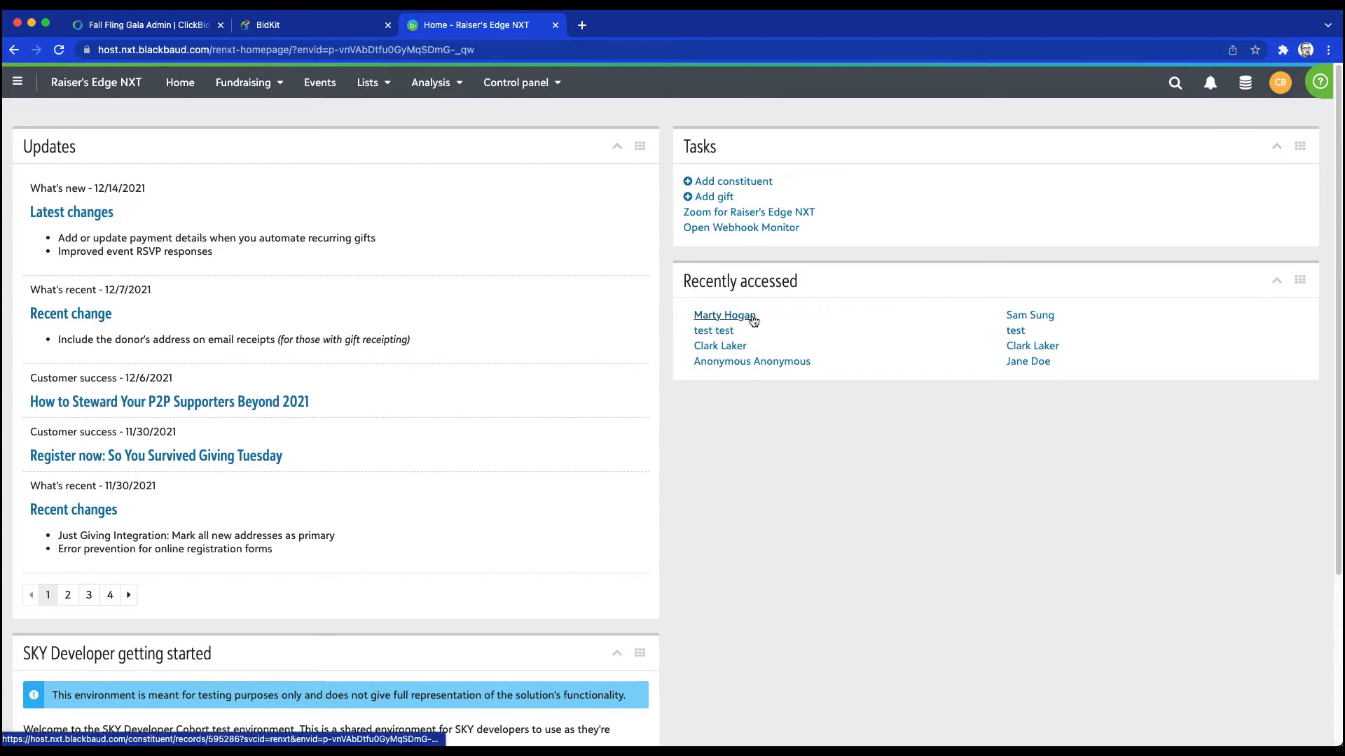
pyautogui.click(303, 25)
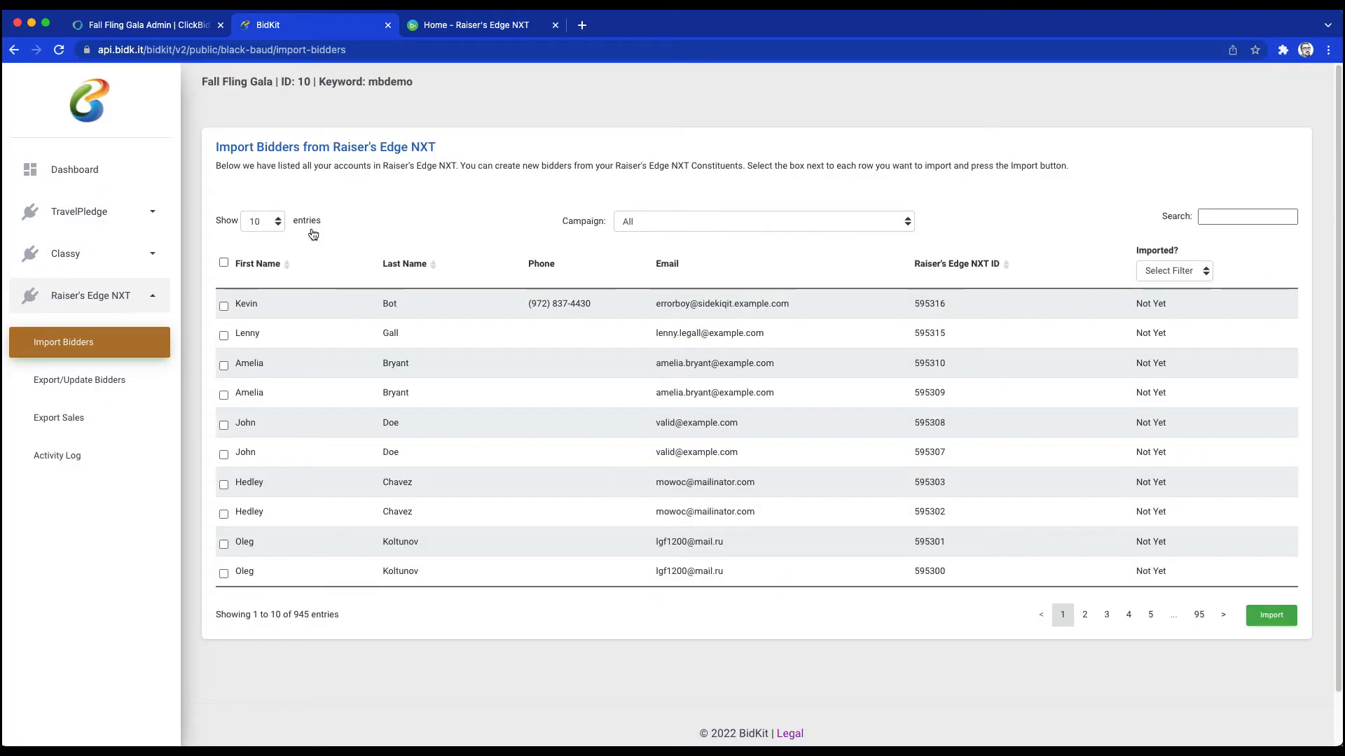
pyautogui.click(1216, 218)
pyautogui.write('hogan')
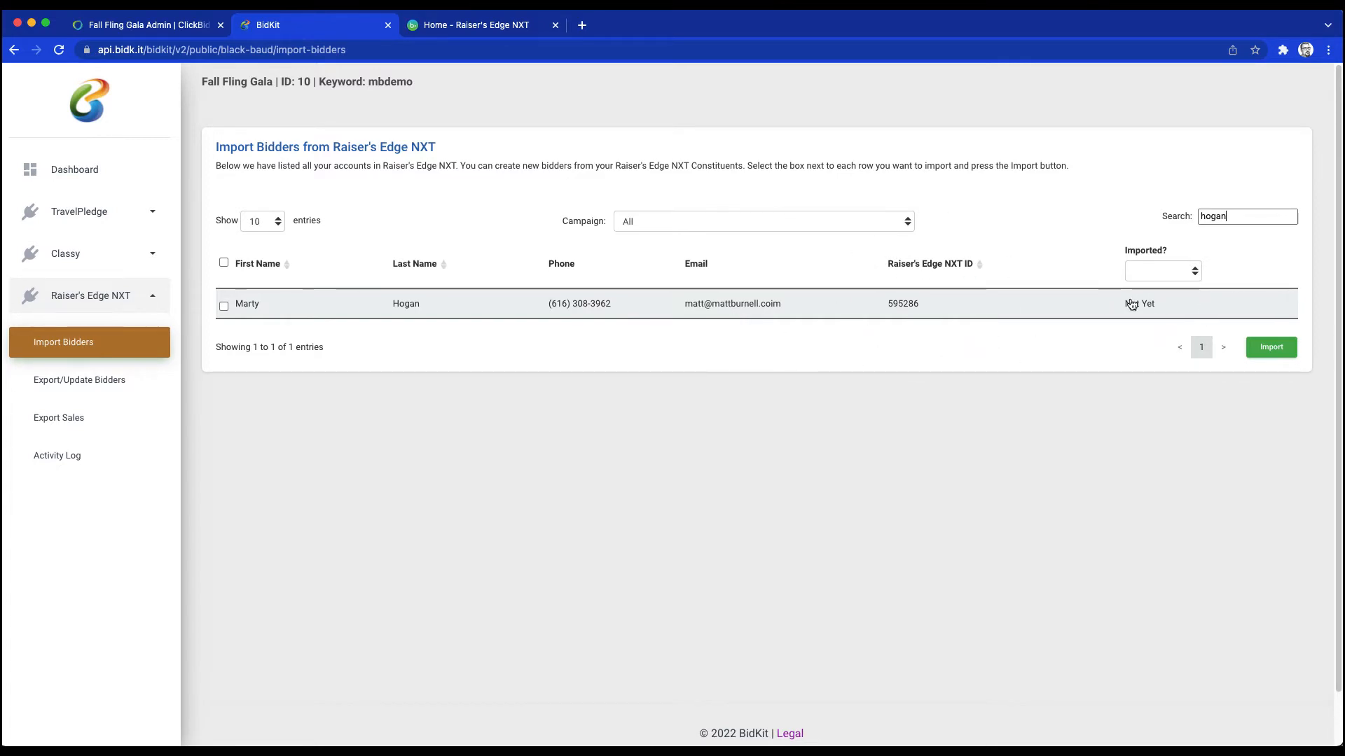
# - Select the matching constituent in the filtered list and import them as a bidder
pyautogui.click(224, 306)
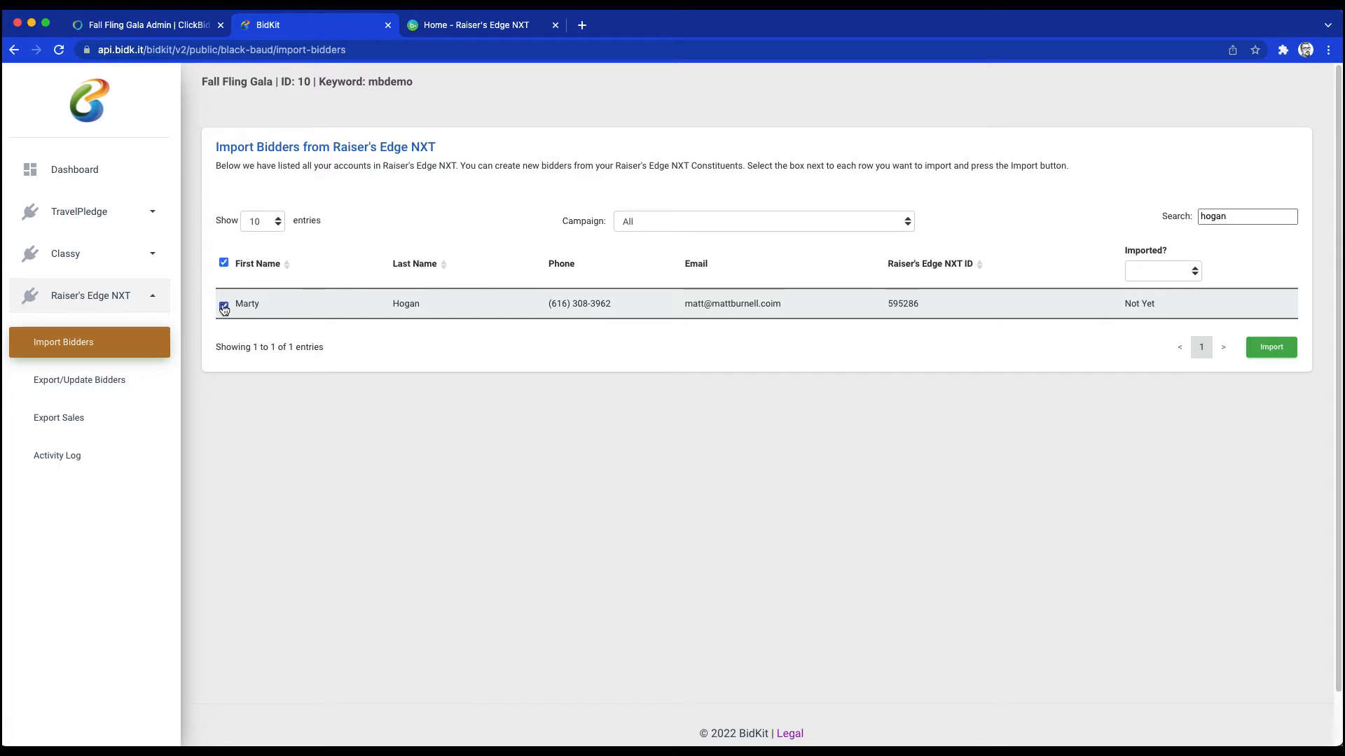
pyautogui.click(1271, 350)
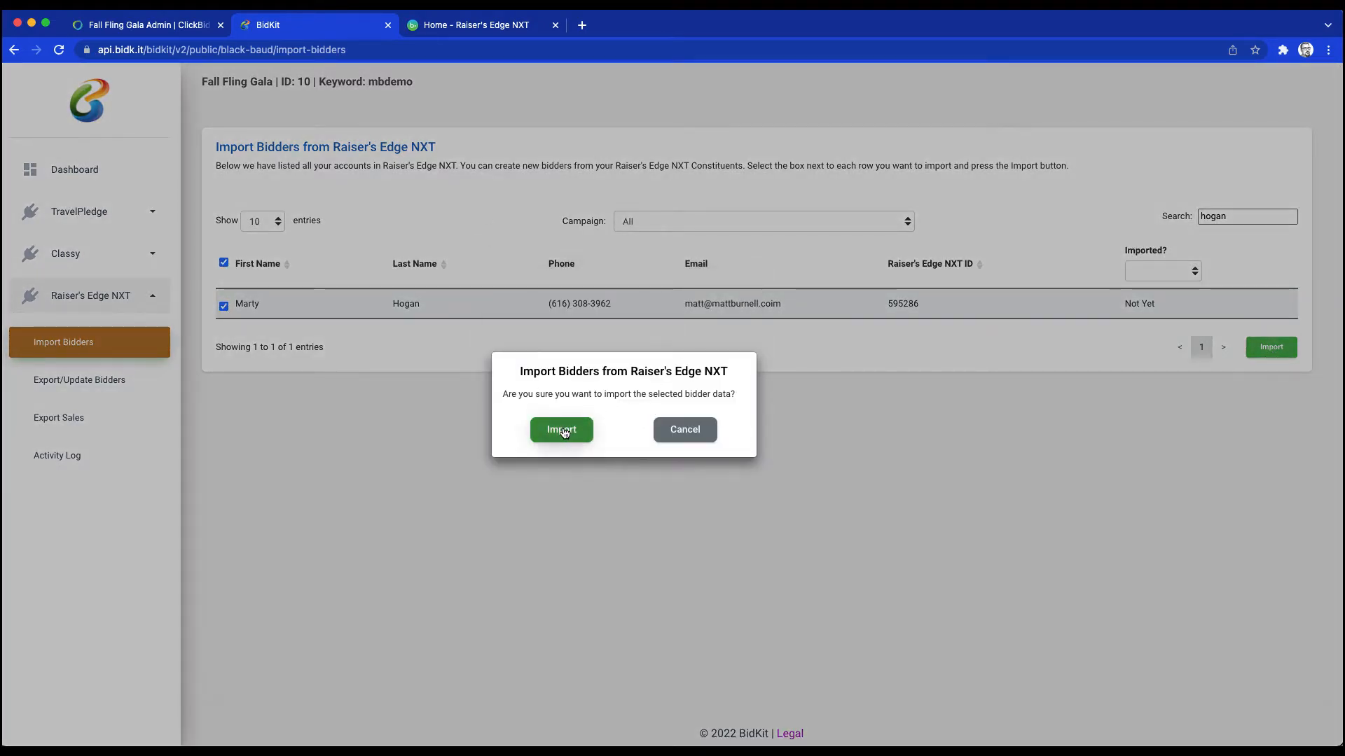
pyautogui.click(561, 430)
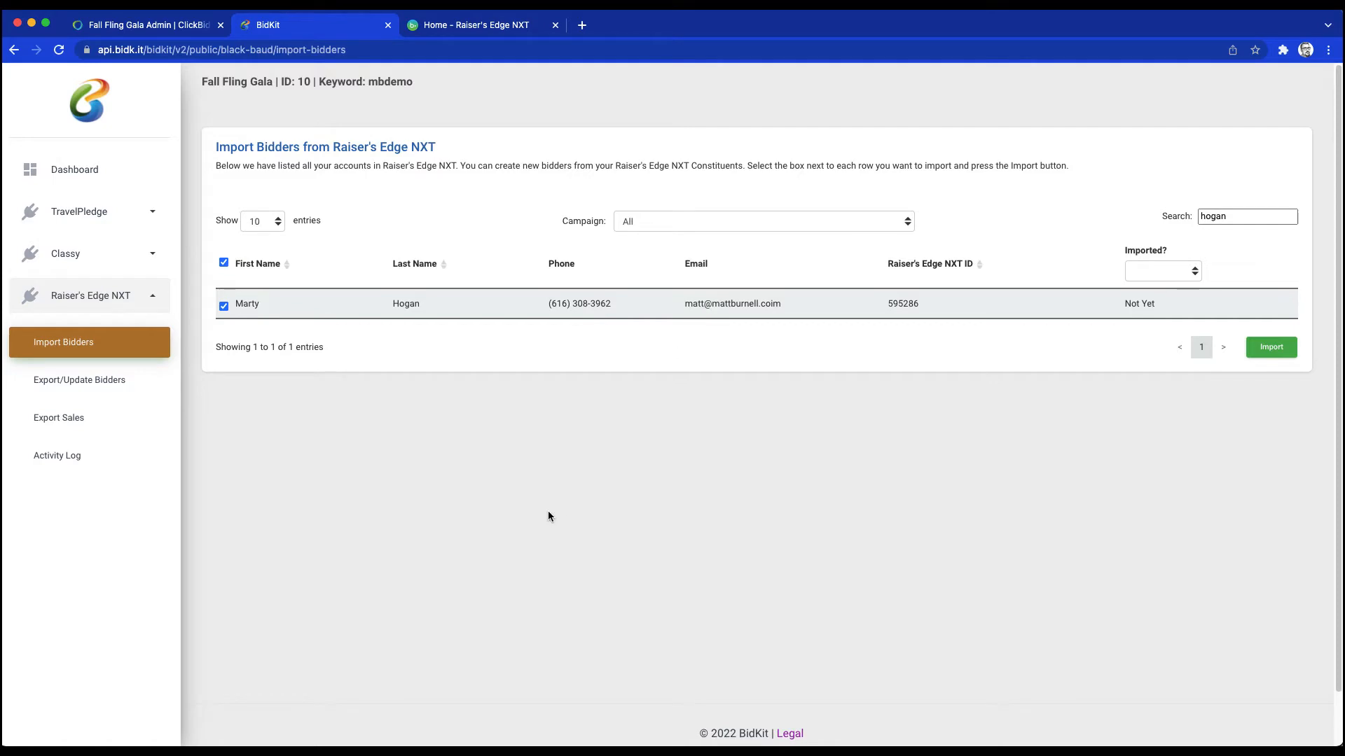
# - Switch to the ClickBid admin, open the list for managing bidders and search it for the imported bidder's last name
pyautogui.click(141, 27)
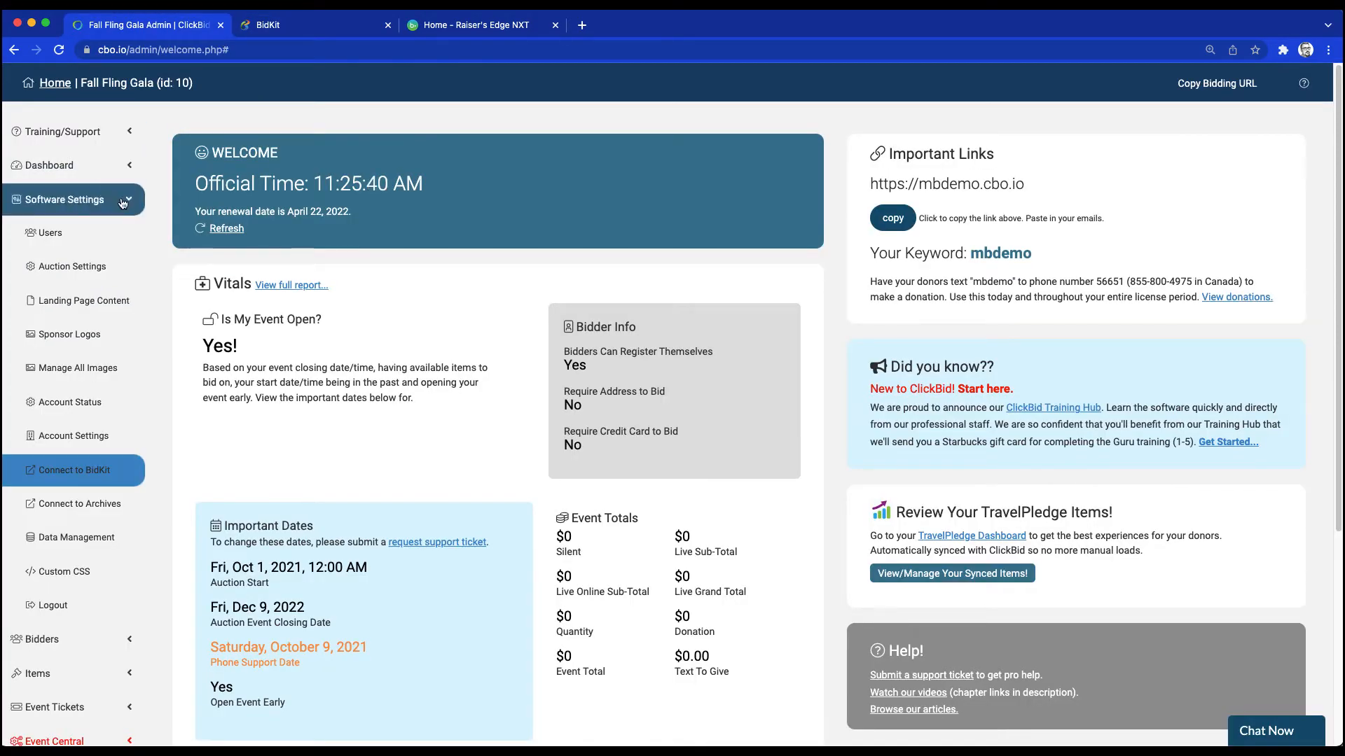
pyautogui.click(70, 200)
pyautogui.click(73, 232)
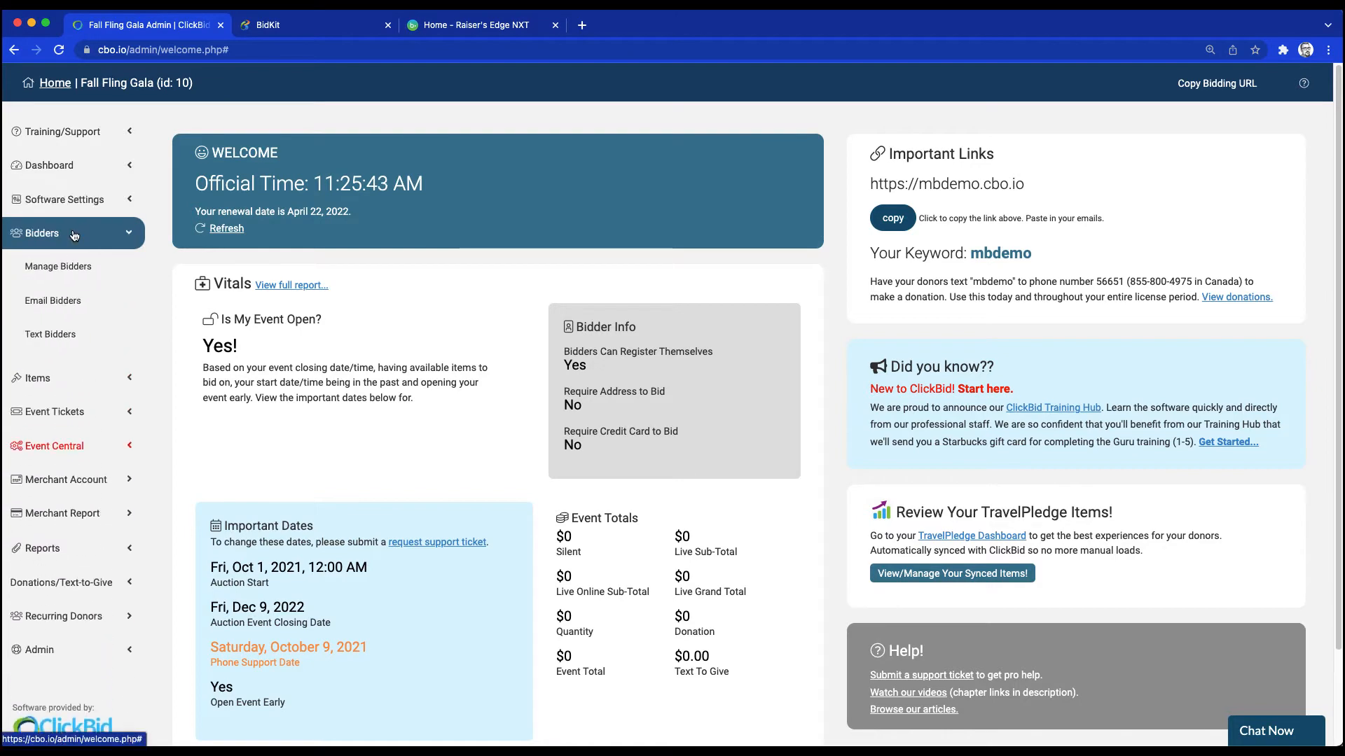
pyautogui.click(73, 266)
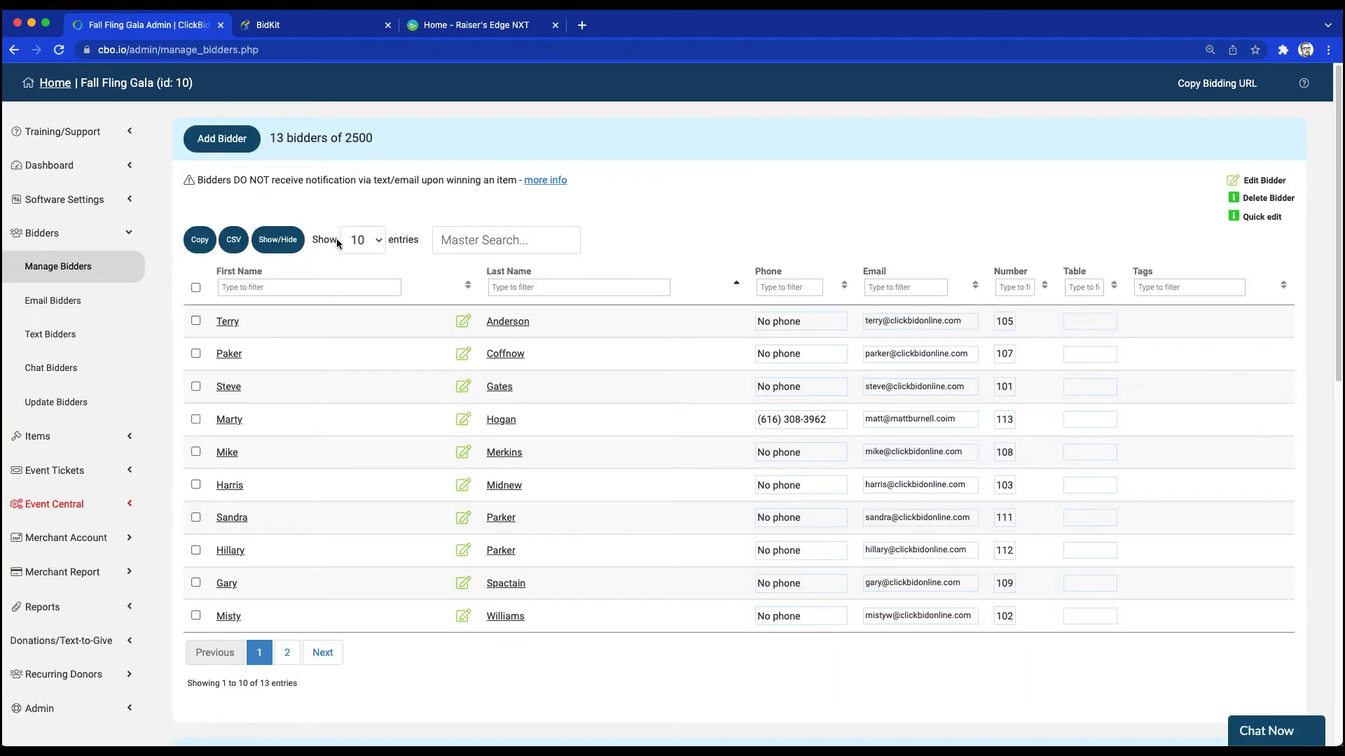
pyautogui.click(534, 243)
pyautogui.write('hogan')
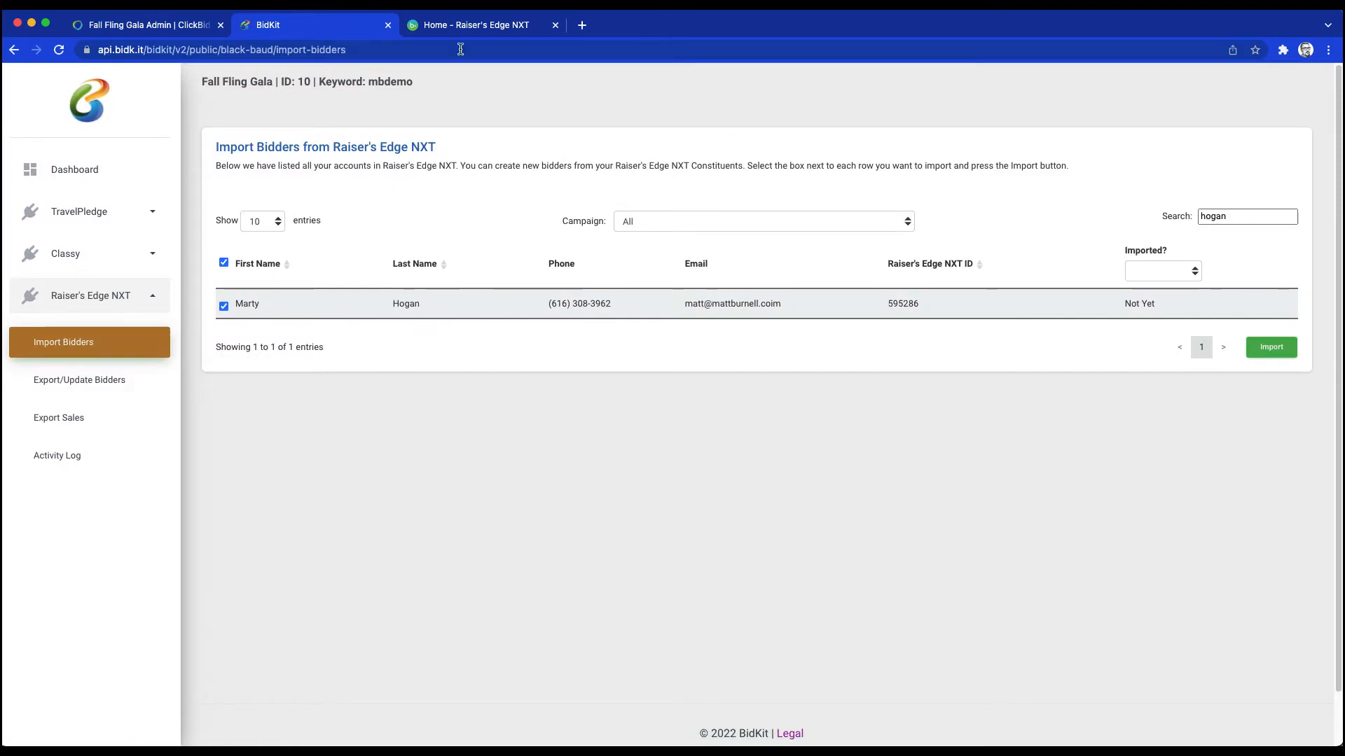
# - Return to BidKit and open the list for exporting and updating bidders to Raiser's Edge NXT
pyautogui.click(461, 26)
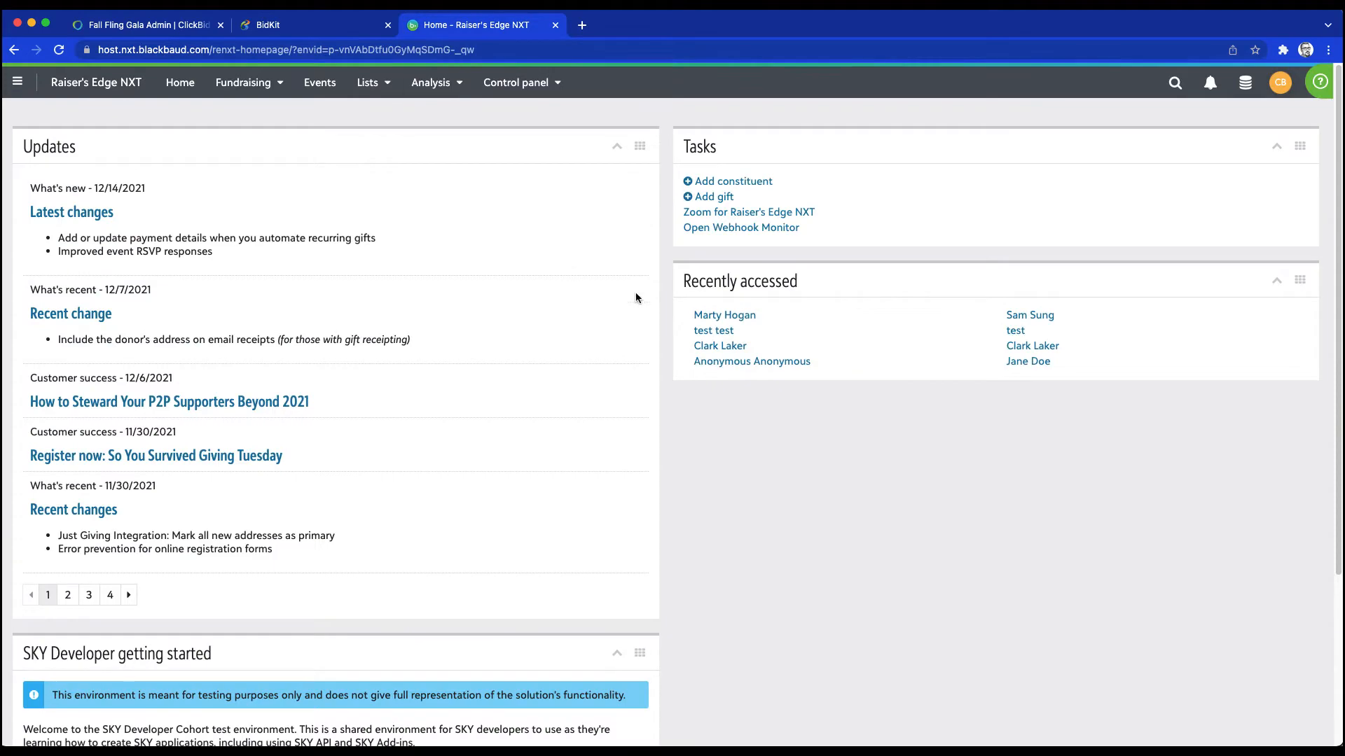
pyautogui.click(256, 29)
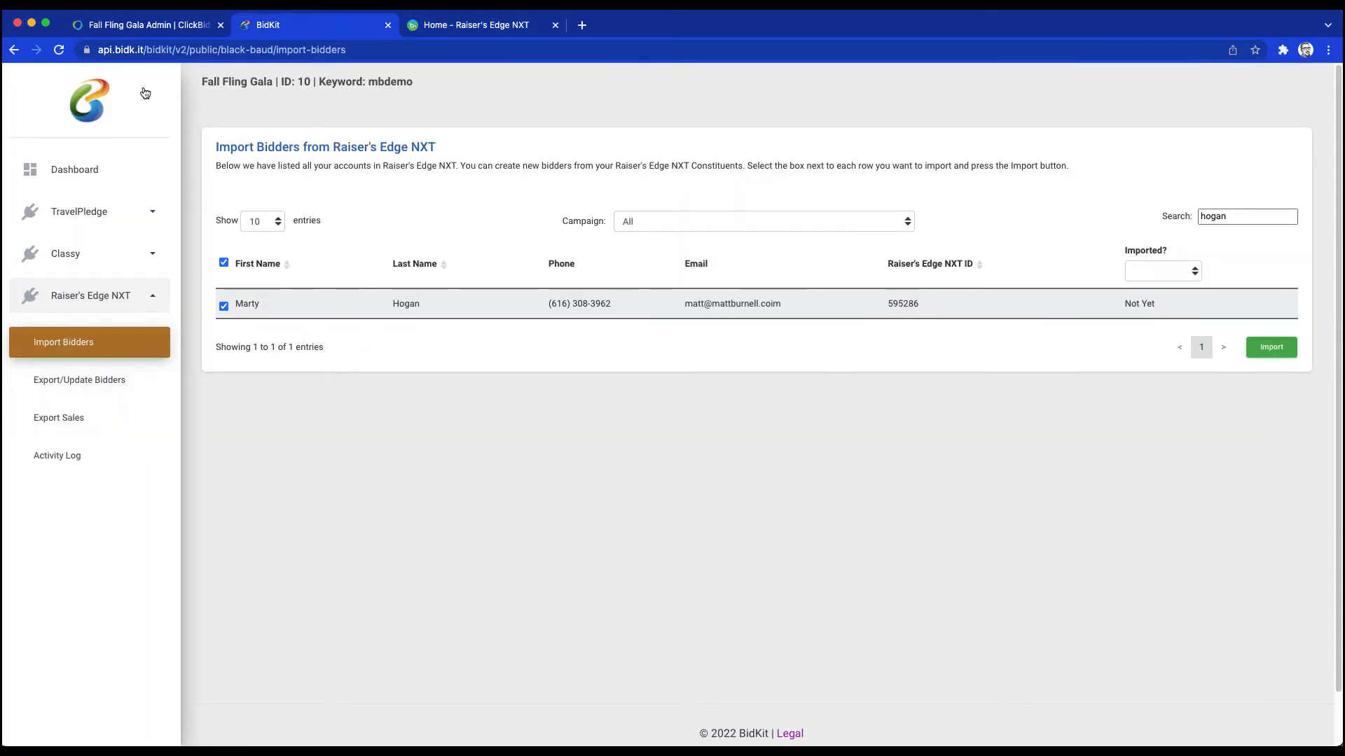
pyautogui.click(130, 28)
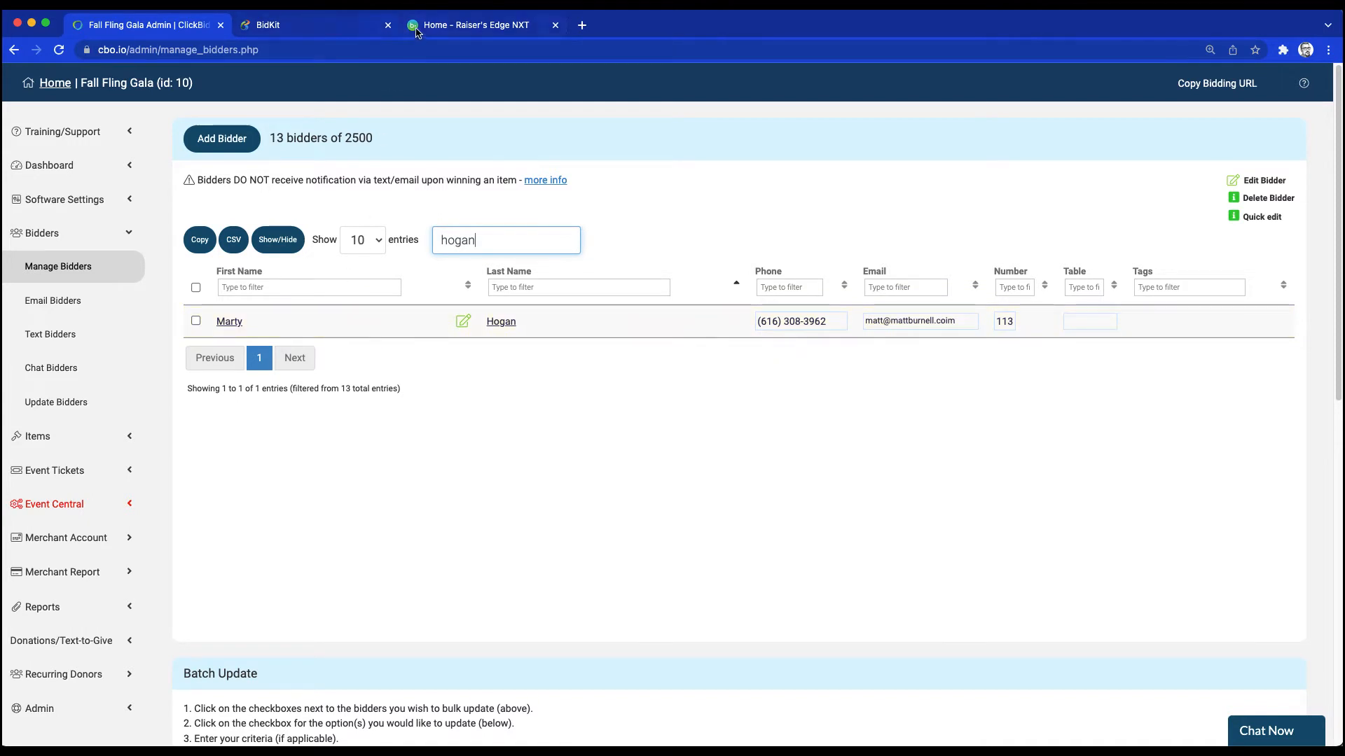
pyautogui.click(332, 28)
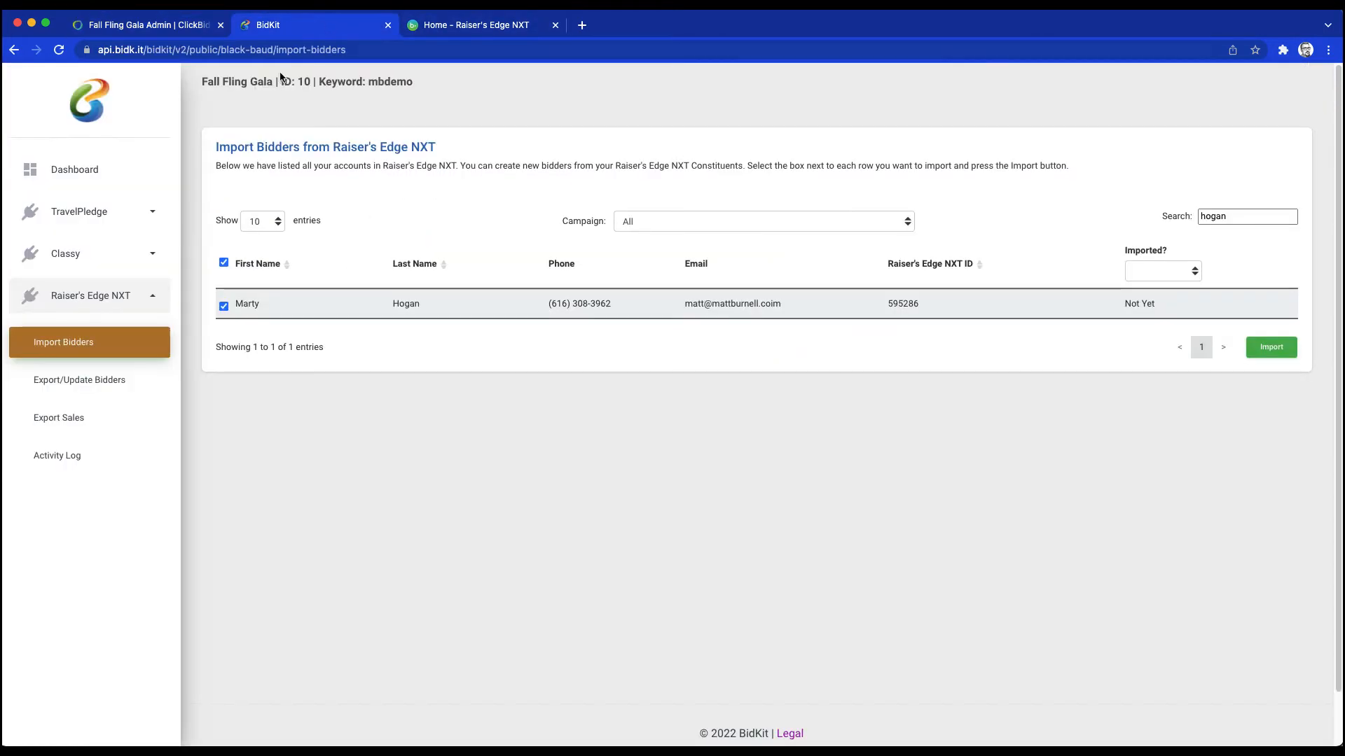
pyautogui.click(75, 382)
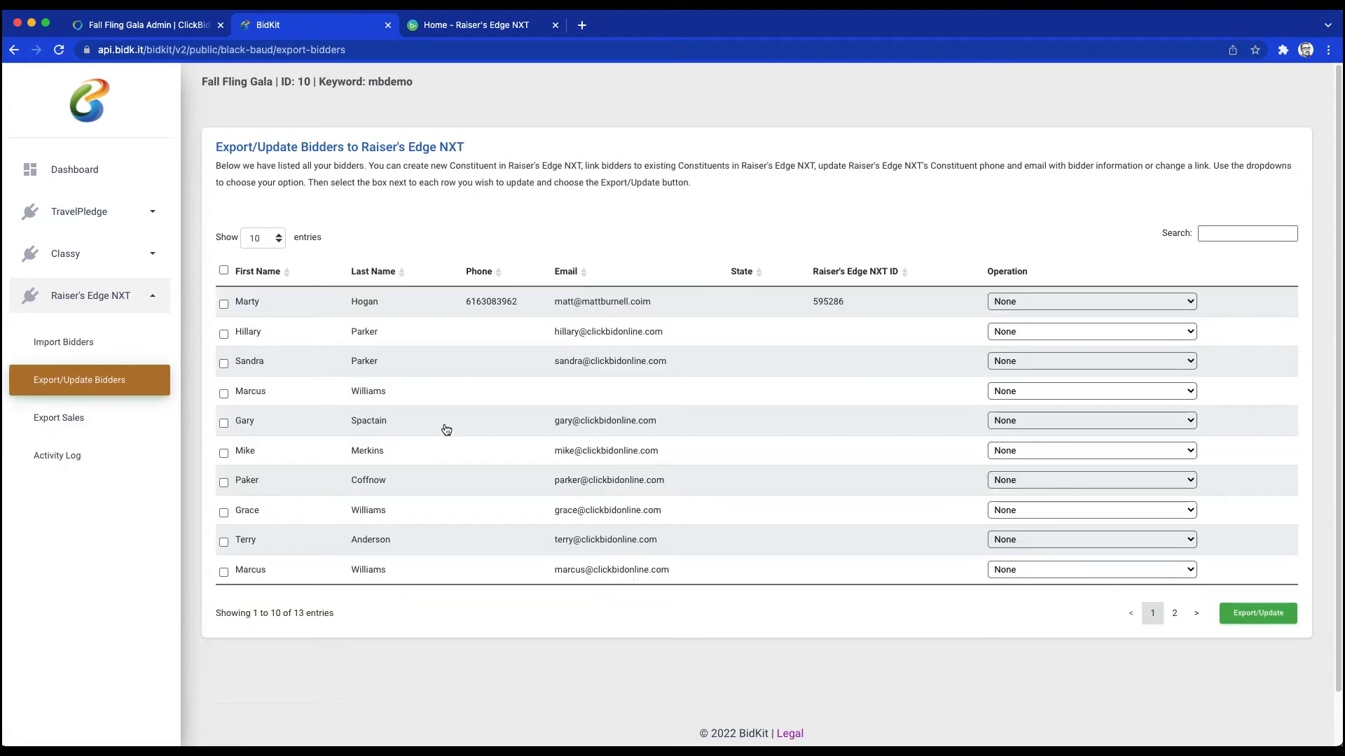
# - In ClickBid, correct the imported bidder's email address so its domain ends in .com, and update the bidder
pyautogui.click(120, 27)
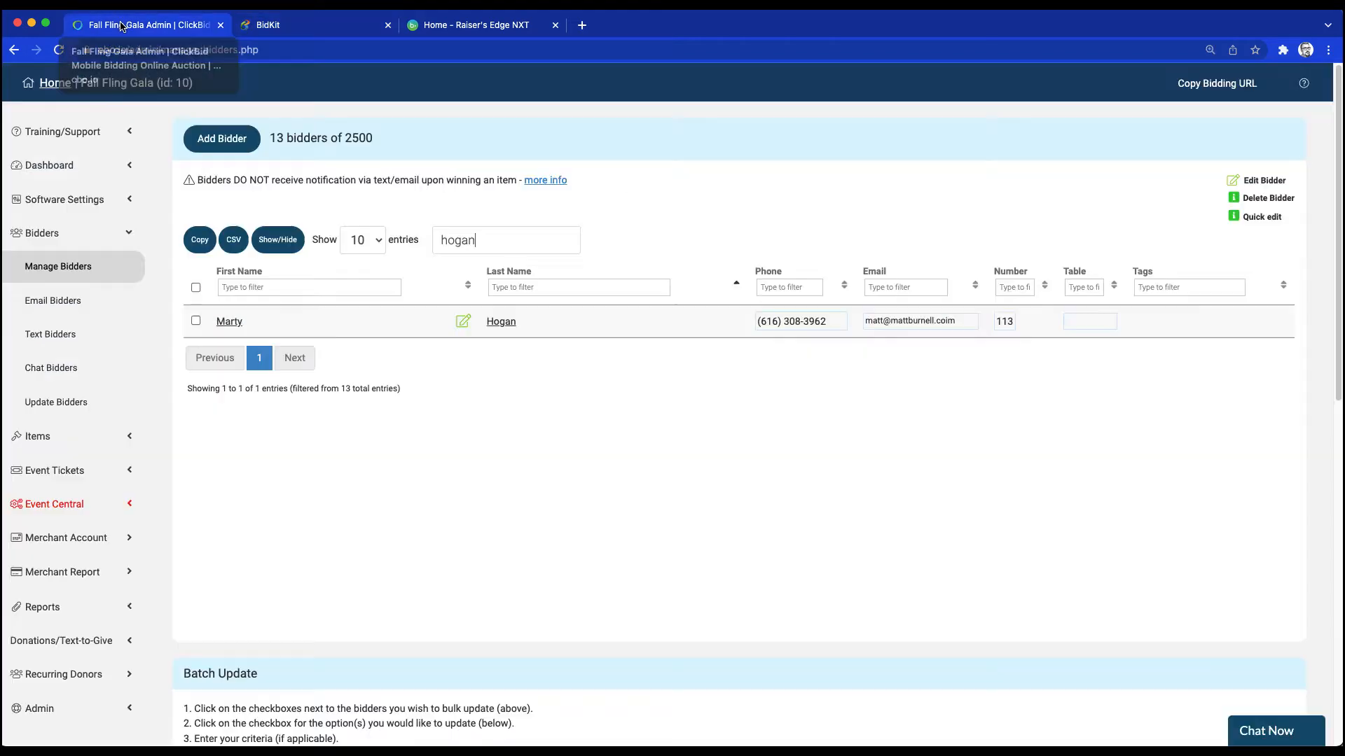
pyautogui.click(918, 325)
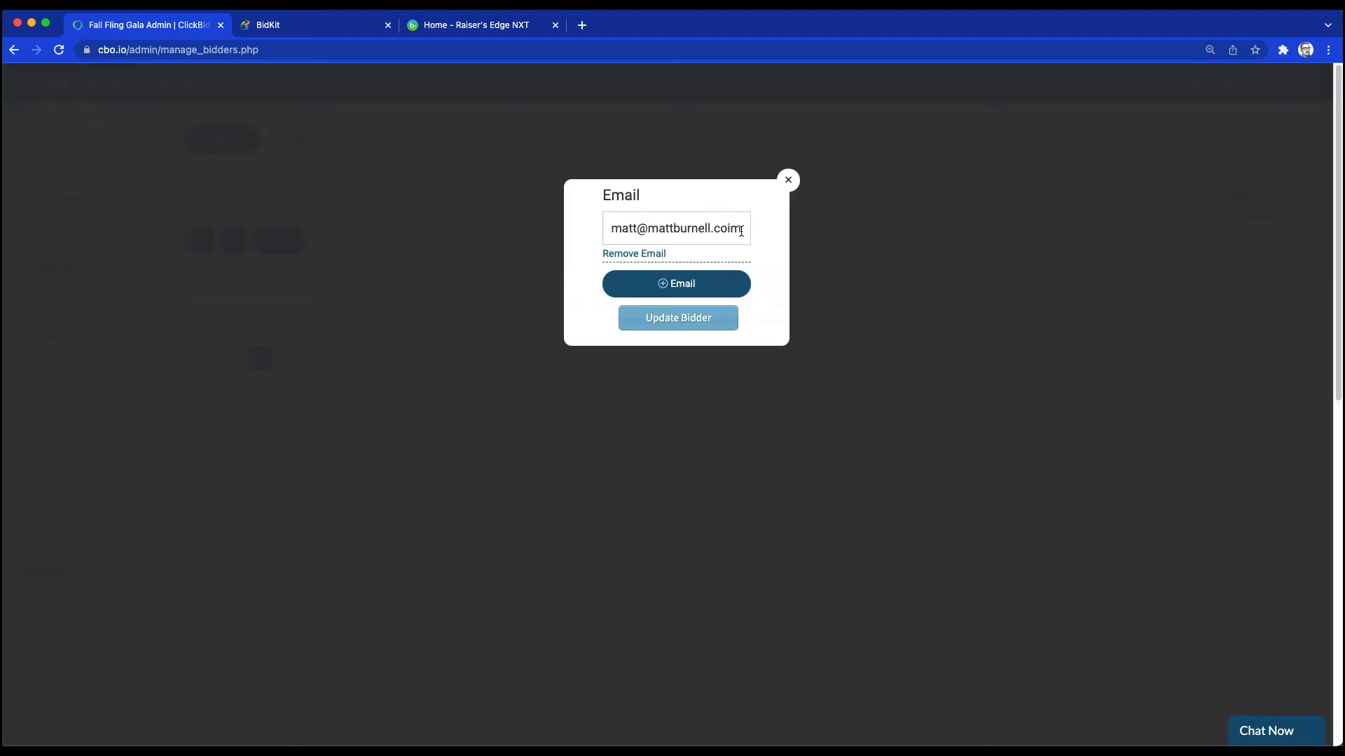
pyautogui.click(732, 229)
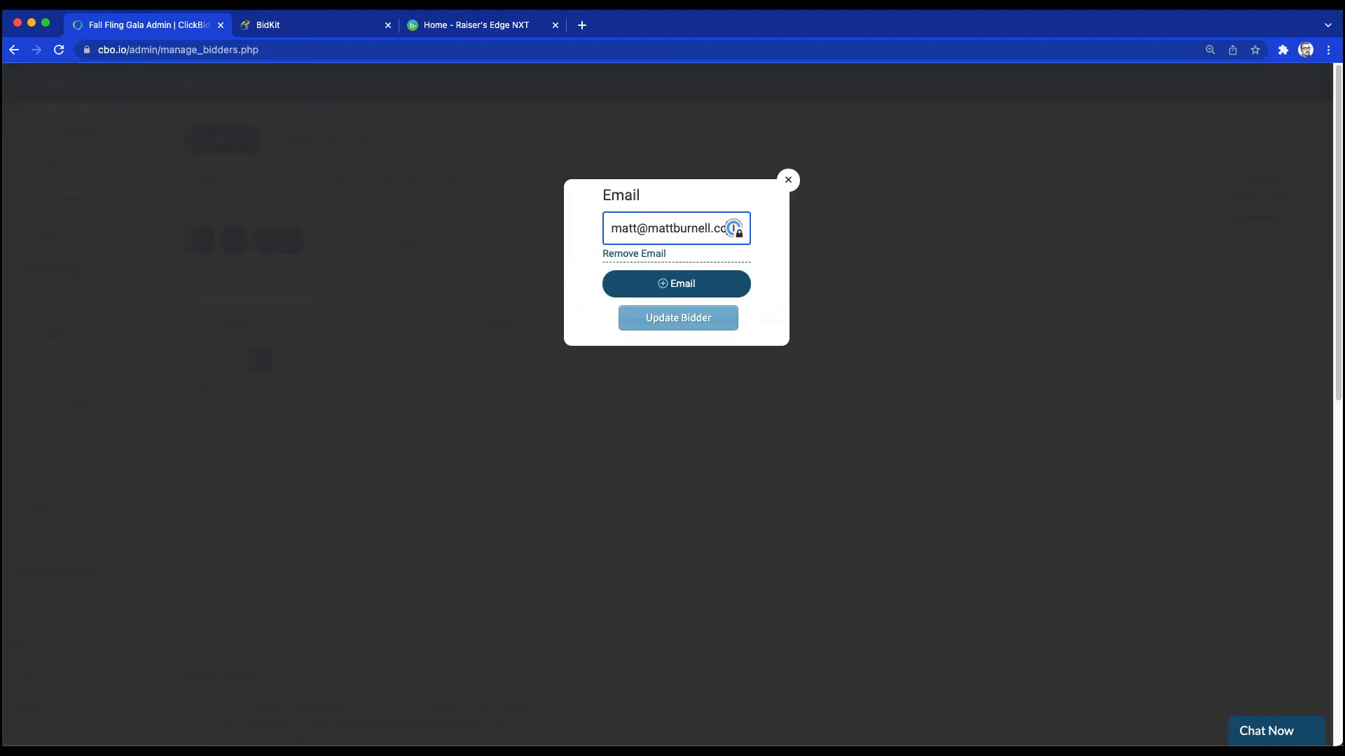
pyautogui.click(754, 247)
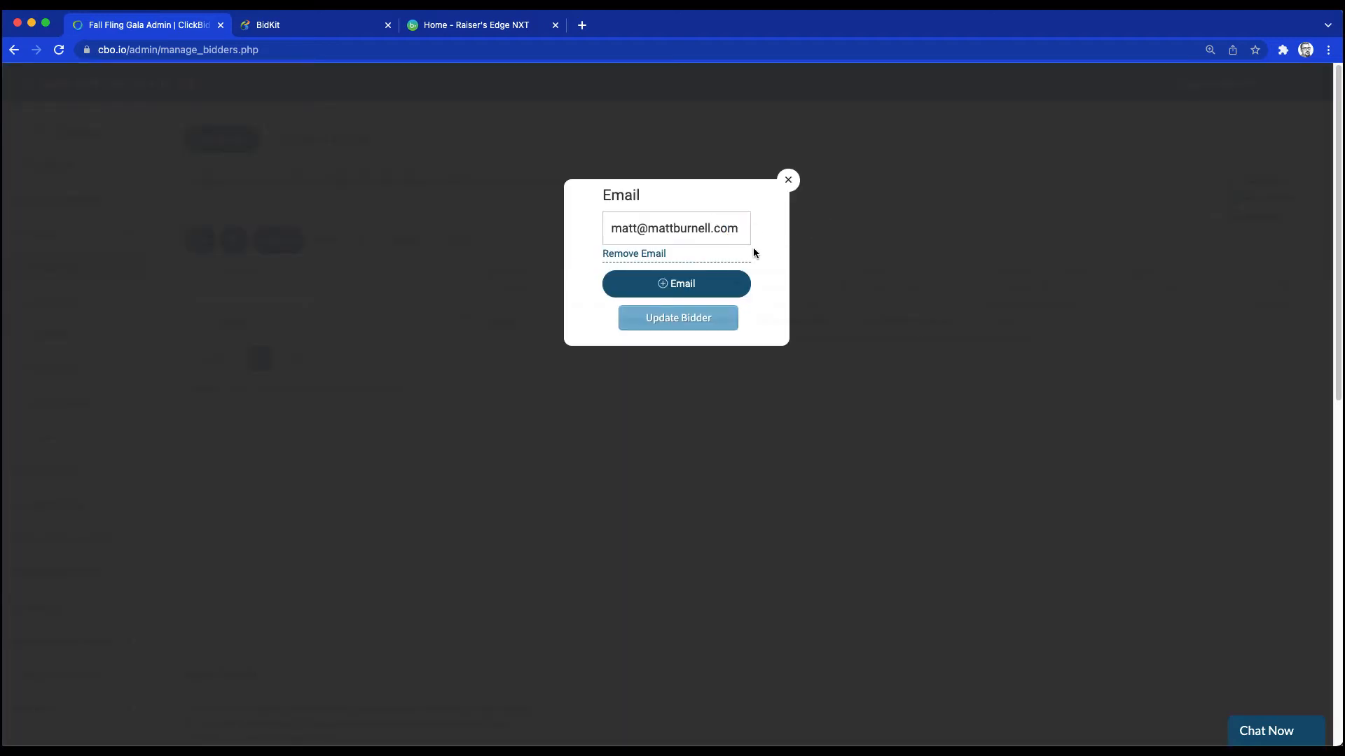
pyautogui.click(678, 319)
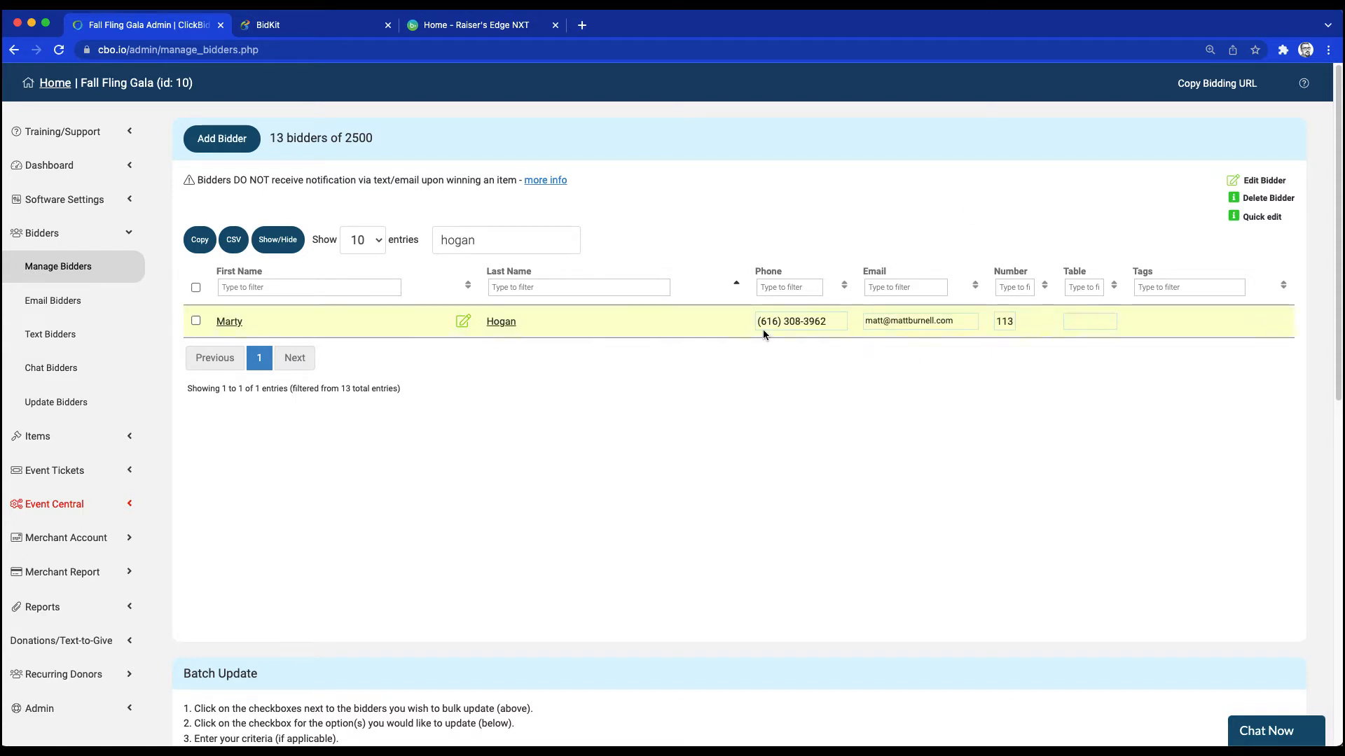
# - In BidKit's refreshed export list, select the corrected bidder, set the operation to Update Raiser's Edge NXT Constituent Email and export it
pyautogui.click(312, 33)
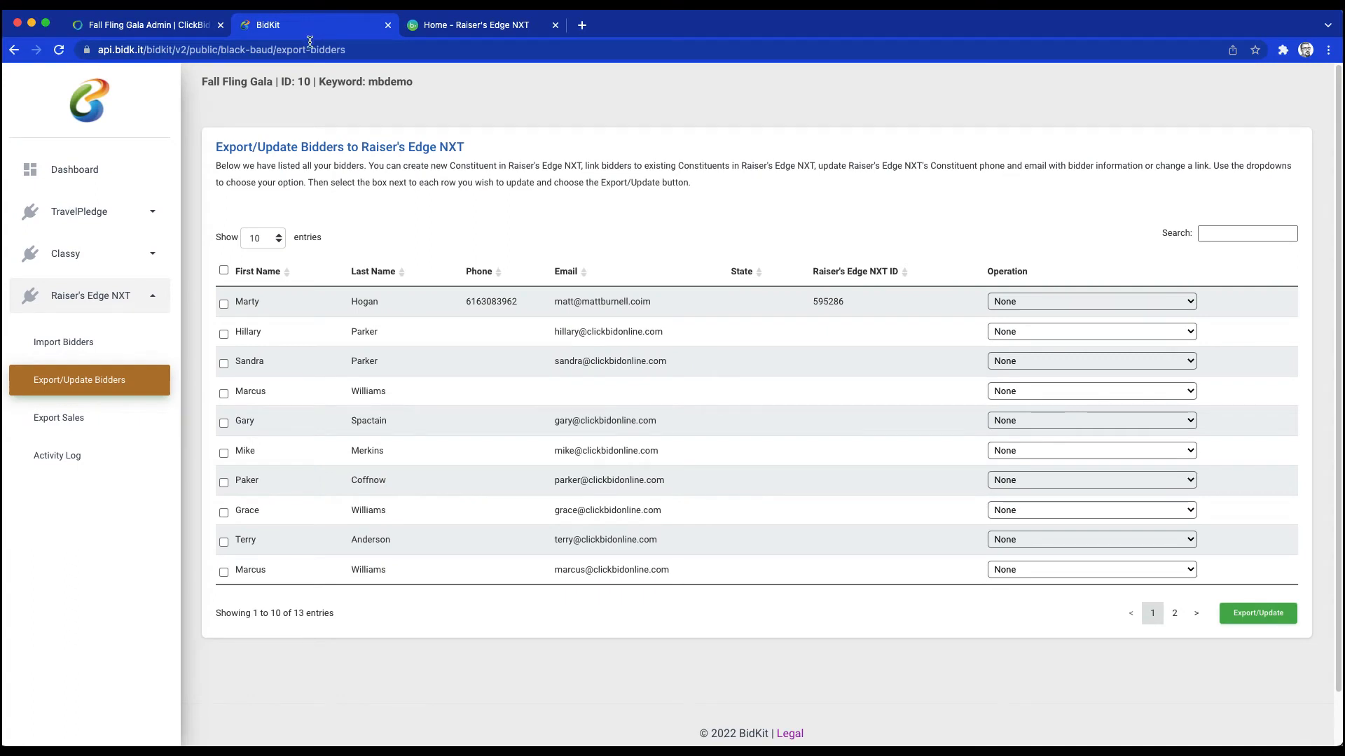
pyautogui.click(118, 380)
pyautogui.click(1045, 302)
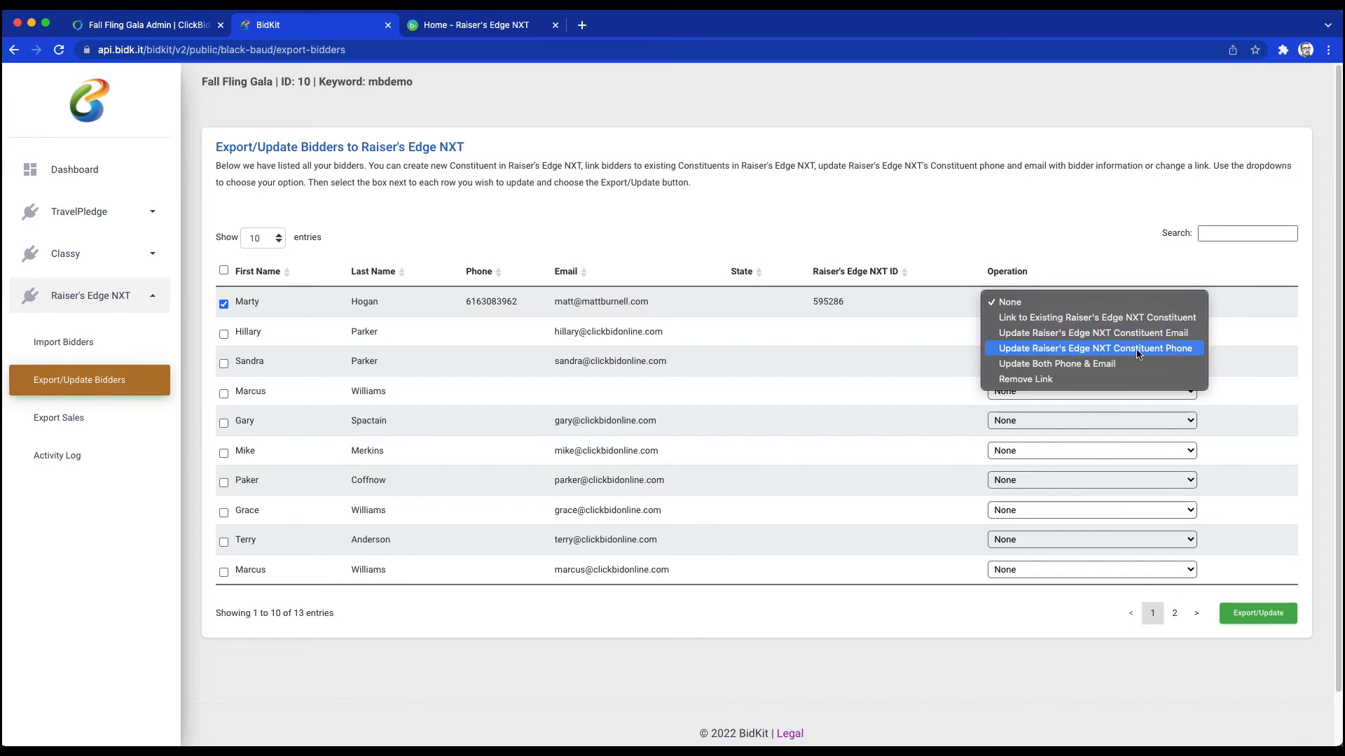
pyautogui.click(1044, 333)
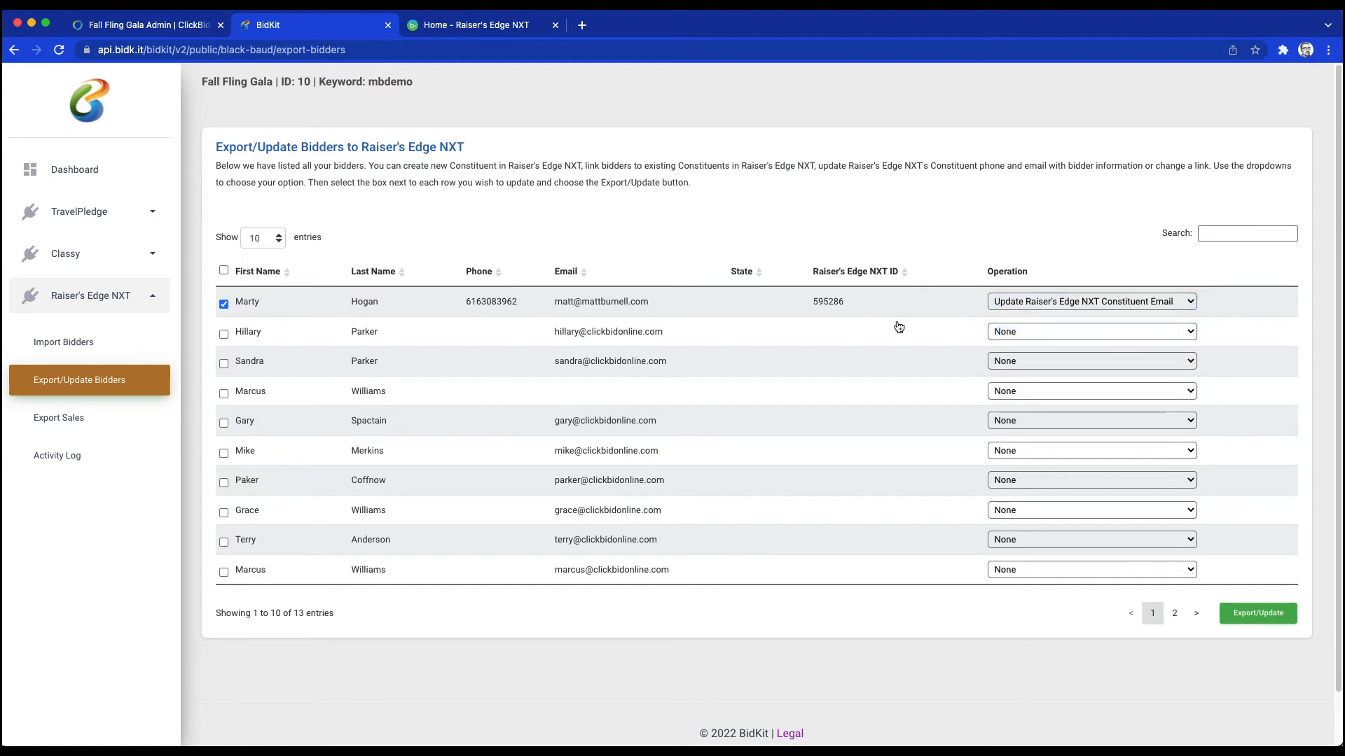
pyautogui.click(1272, 613)
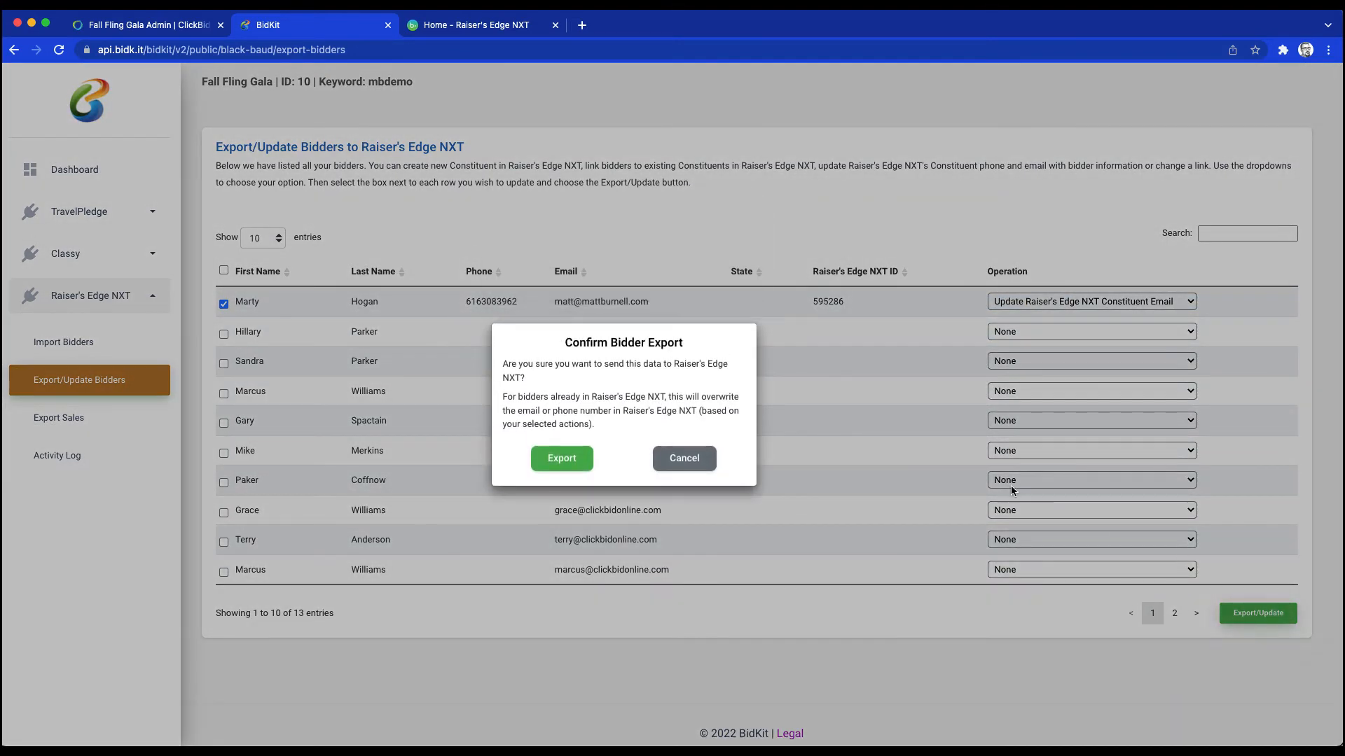
pyautogui.click(569, 460)
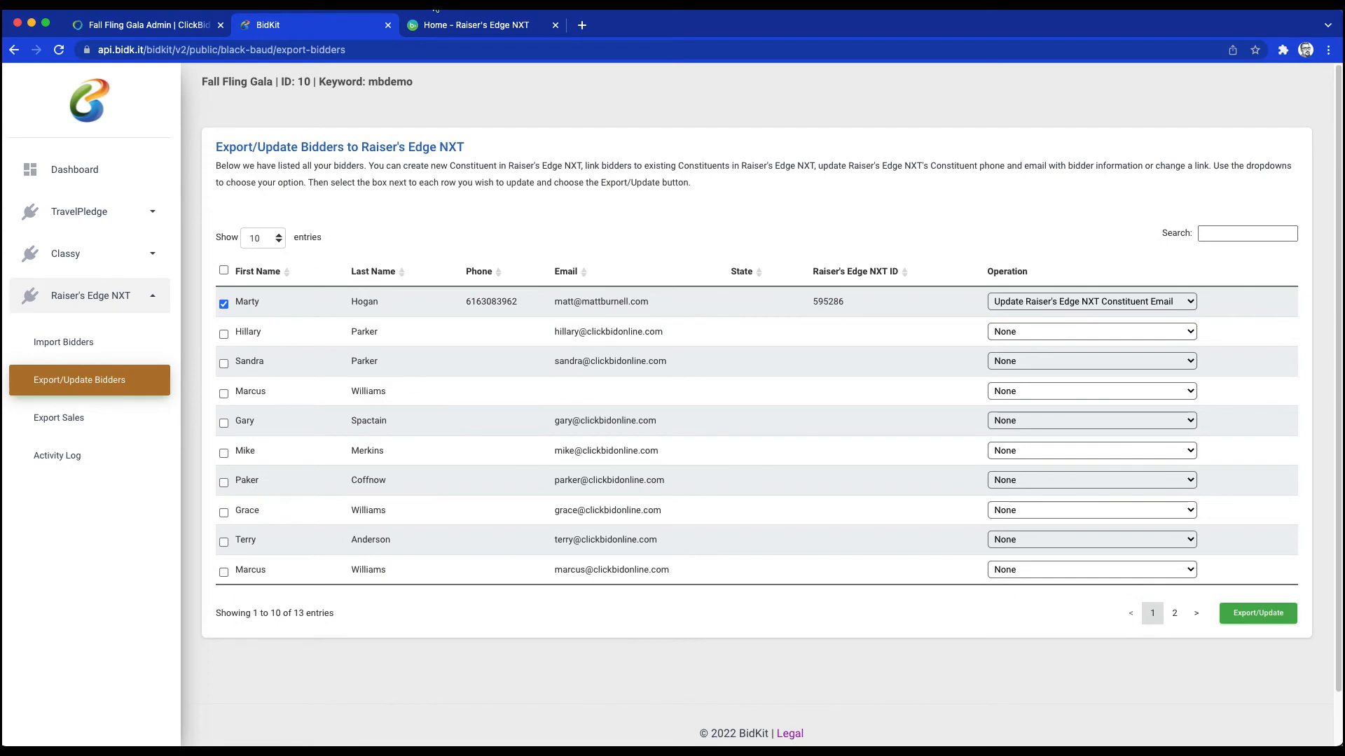
# - Switch to Raiser's Edge NXT, open the updated constituent's record and check the email address in the contact information
pyautogui.click(452, 27)
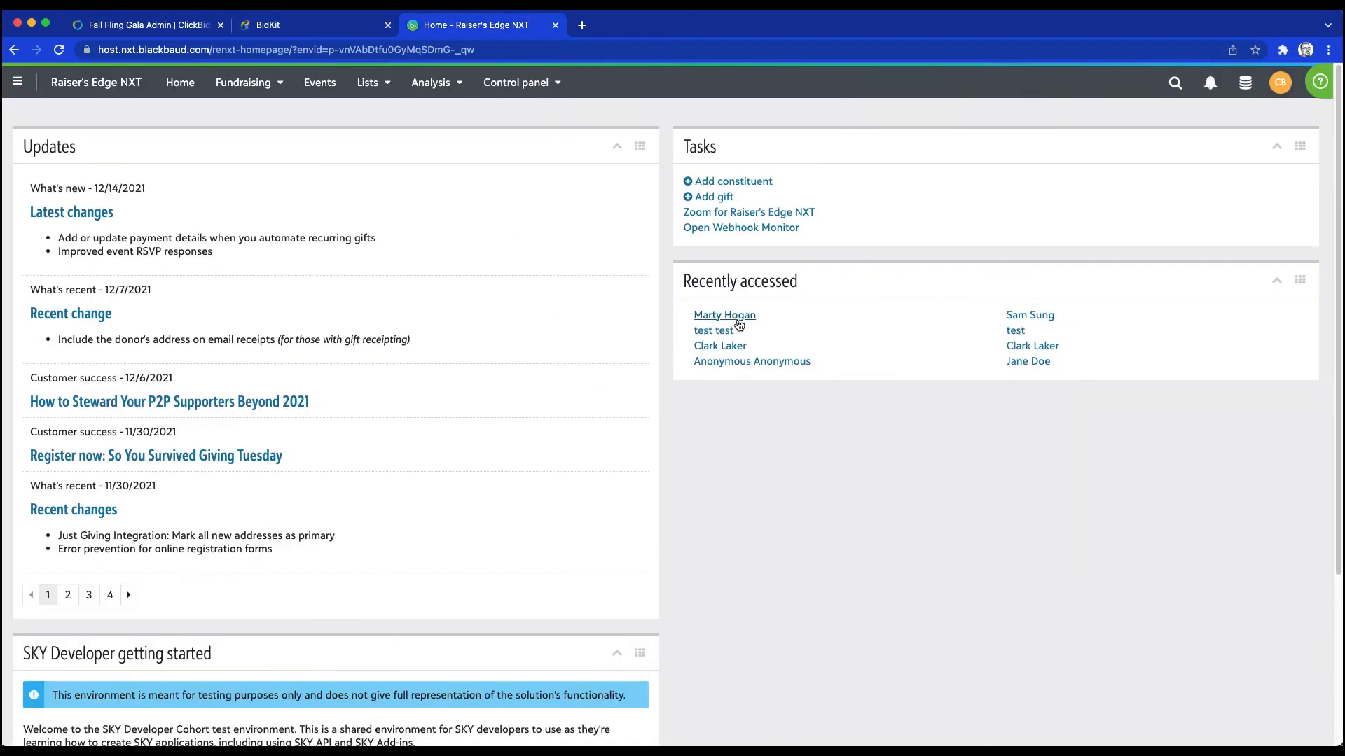
pyautogui.click(715, 320)
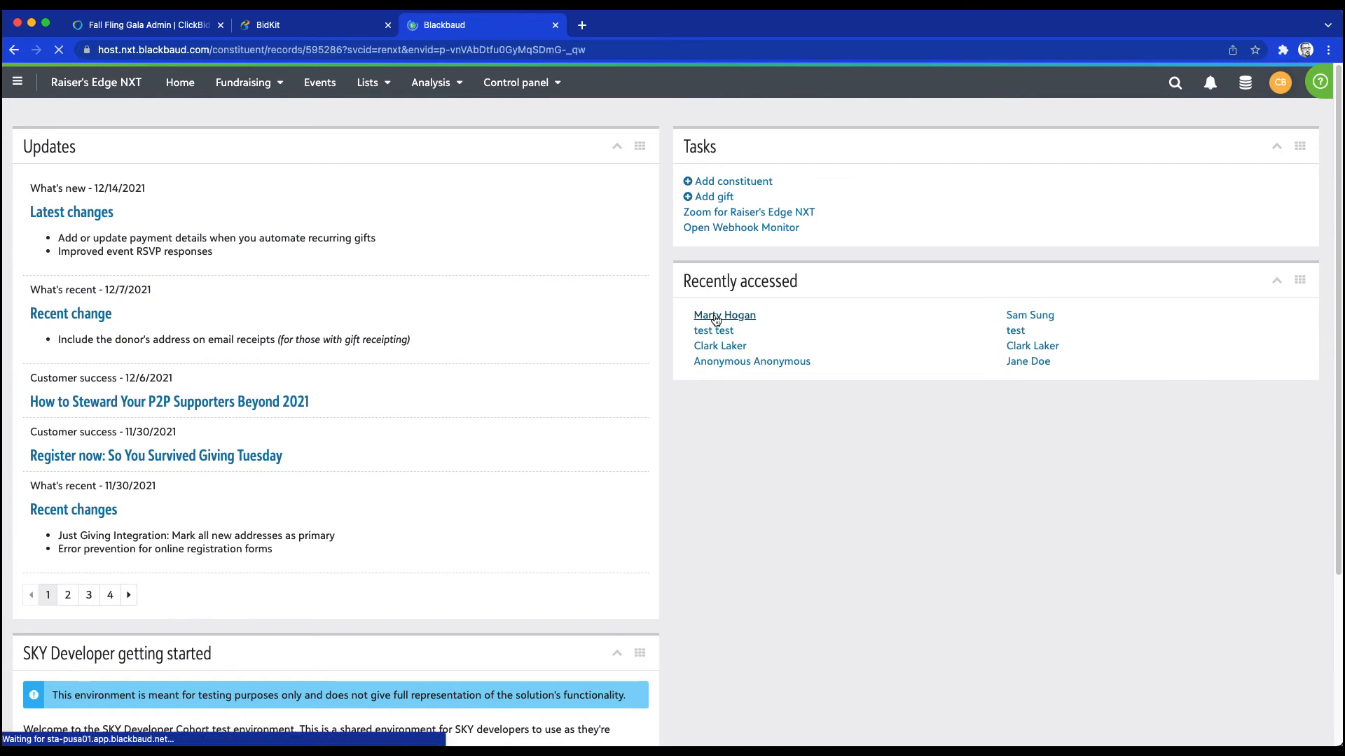
pyautogui.scroll(-2, 890, 442)
pyautogui.scroll(-1, 890, 445)
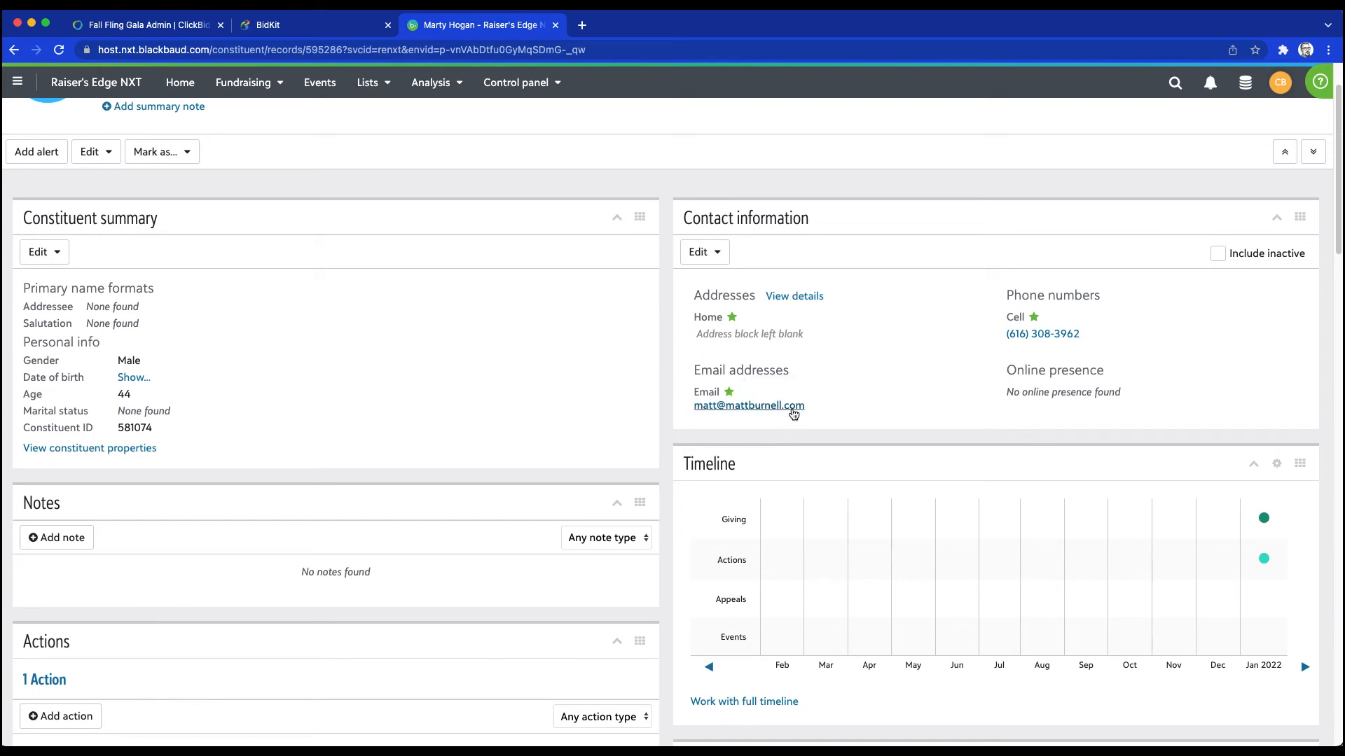
# - In BidKit, export only the second listed bidder with the operation Add New Constituent in Raiser's Edge NXT, deselecting the first bidder
pyautogui.click(304, 27)
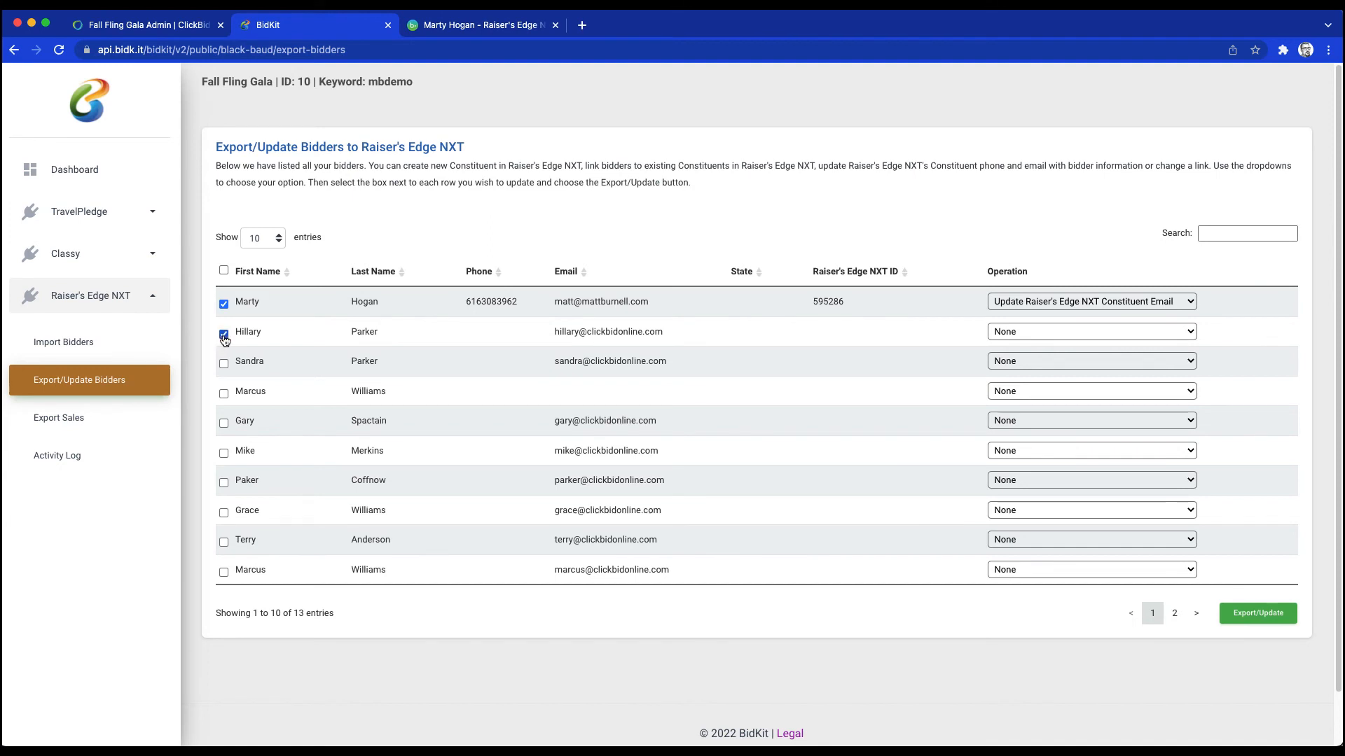
pyautogui.click(224, 304)
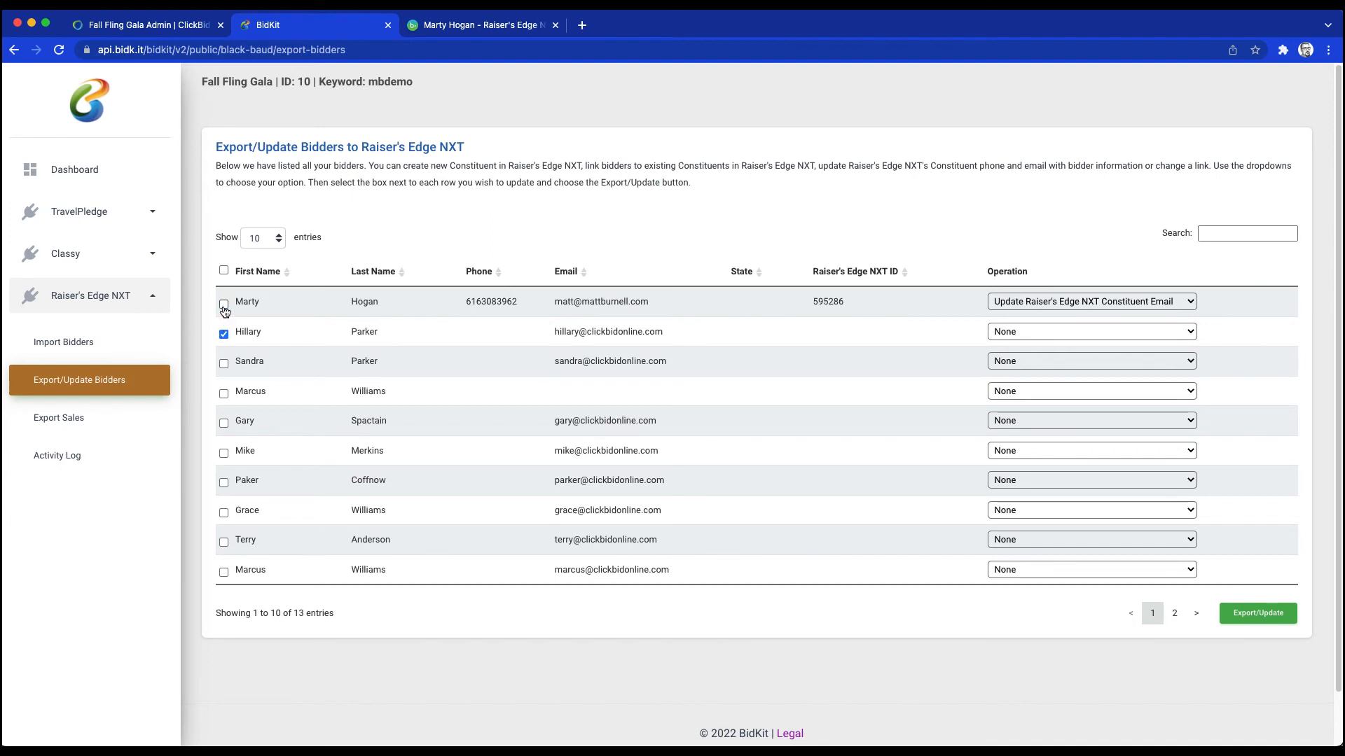
pyautogui.click(1006, 334)
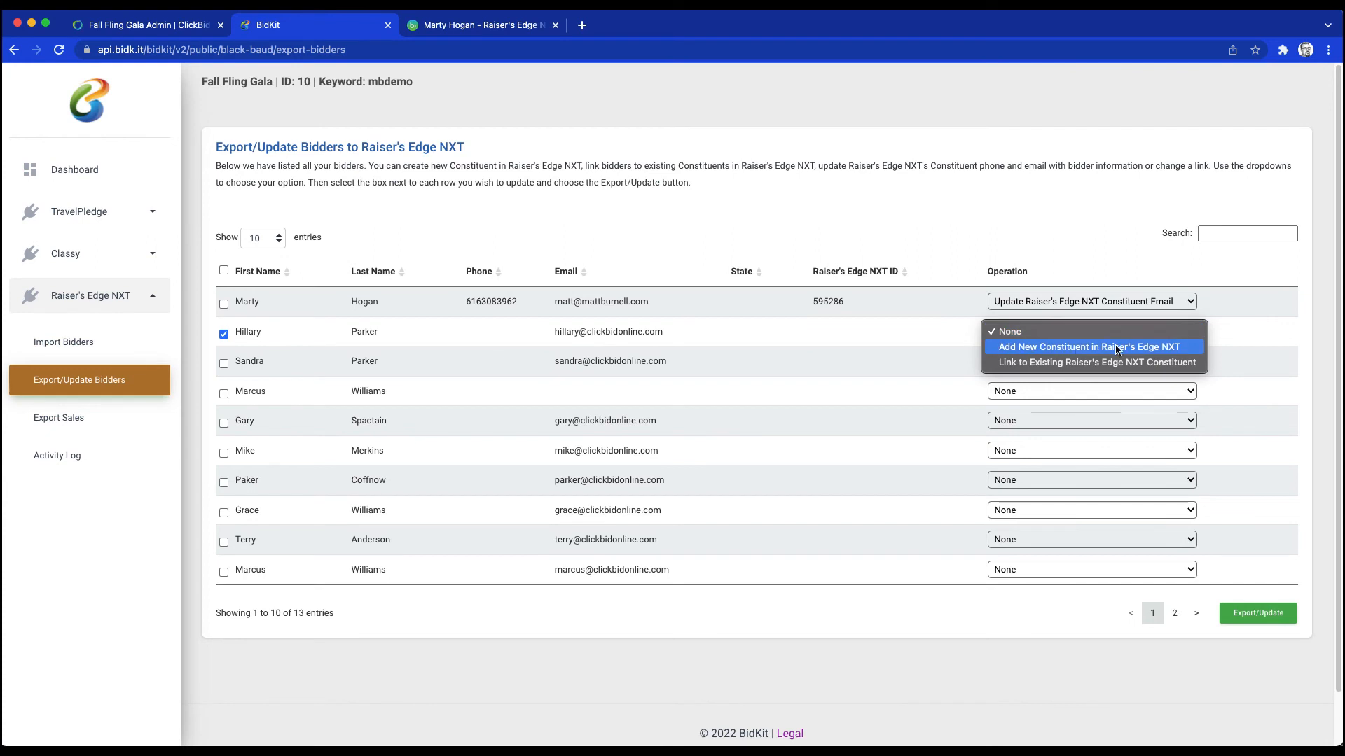
pyautogui.click(1022, 348)
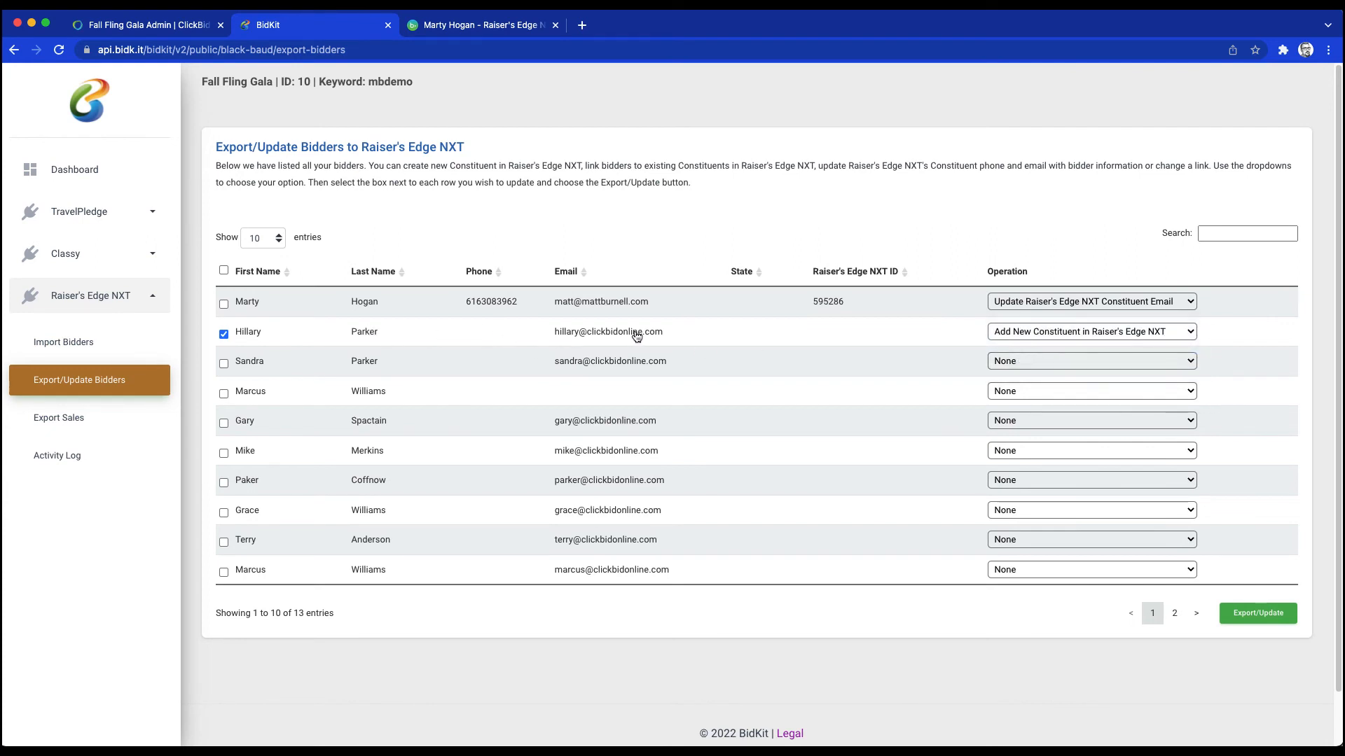
pyautogui.click(1257, 613)
pyautogui.click(558, 453)
# - Switch to Raiser's Edge NXT, search for the newly exported bidder's last name and open their constituent record
pyautogui.click(454, 31)
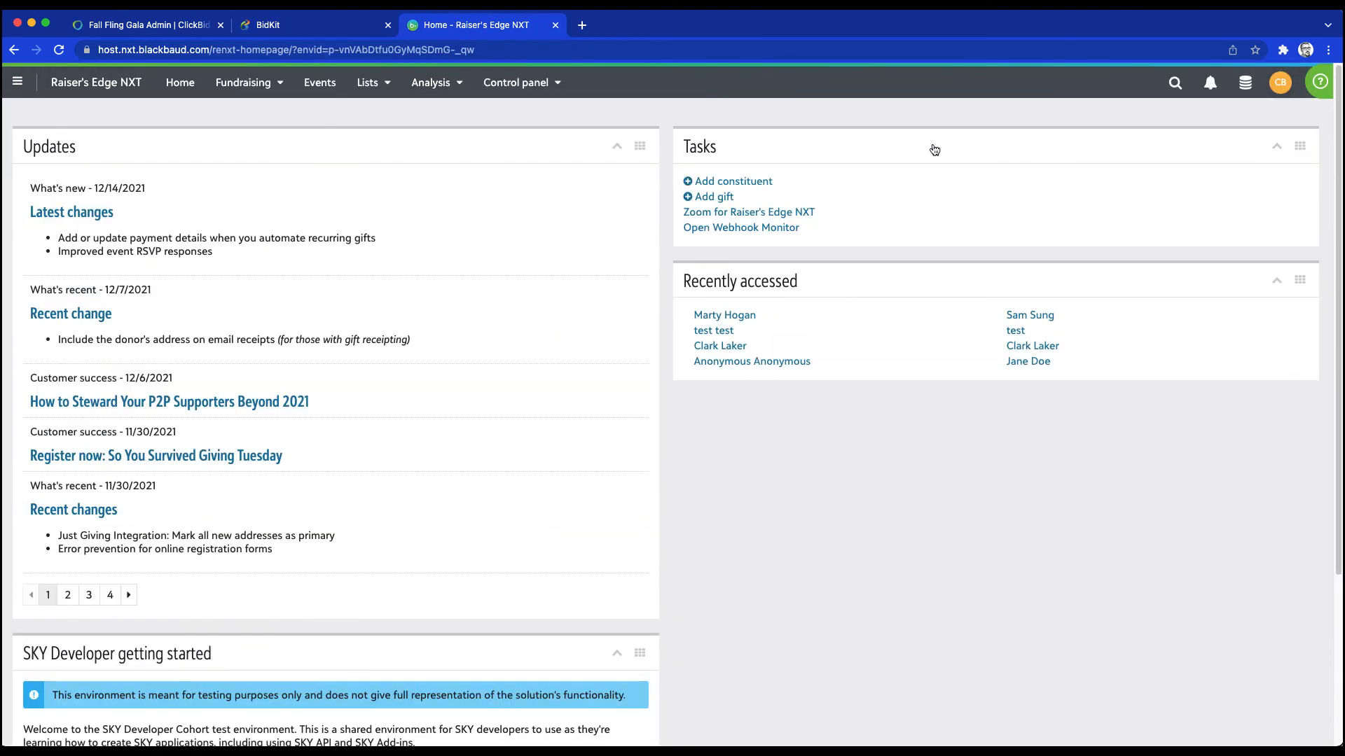
pyautogui.click(1177, 86)
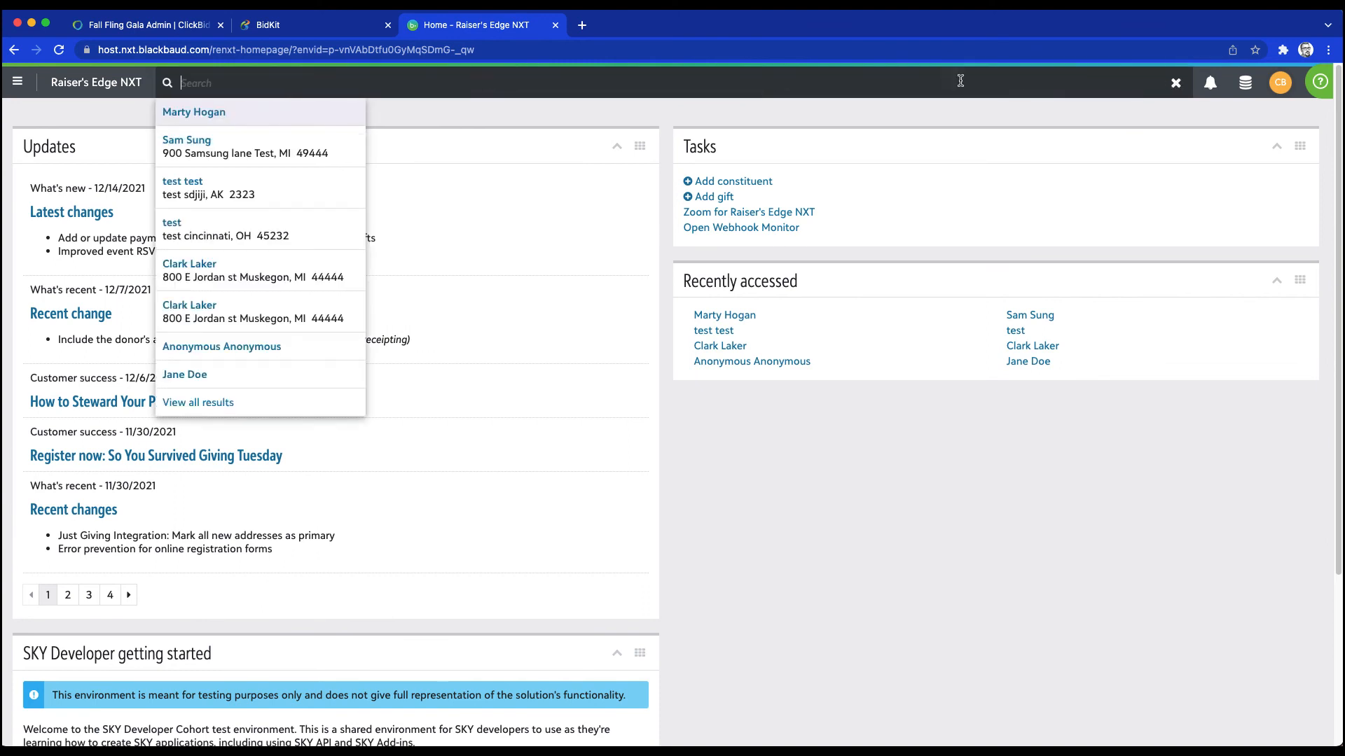
pyautogui.write('parker')
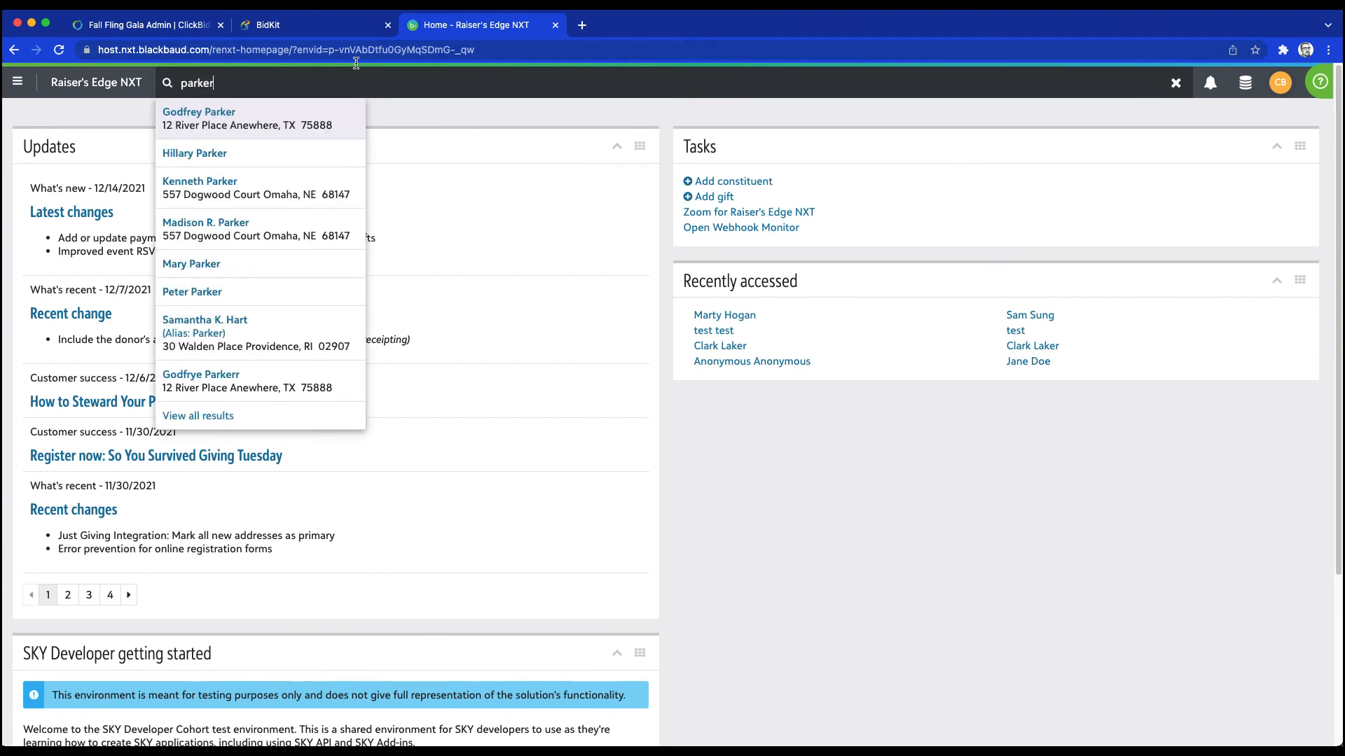
pyautogui.click(188, 156)
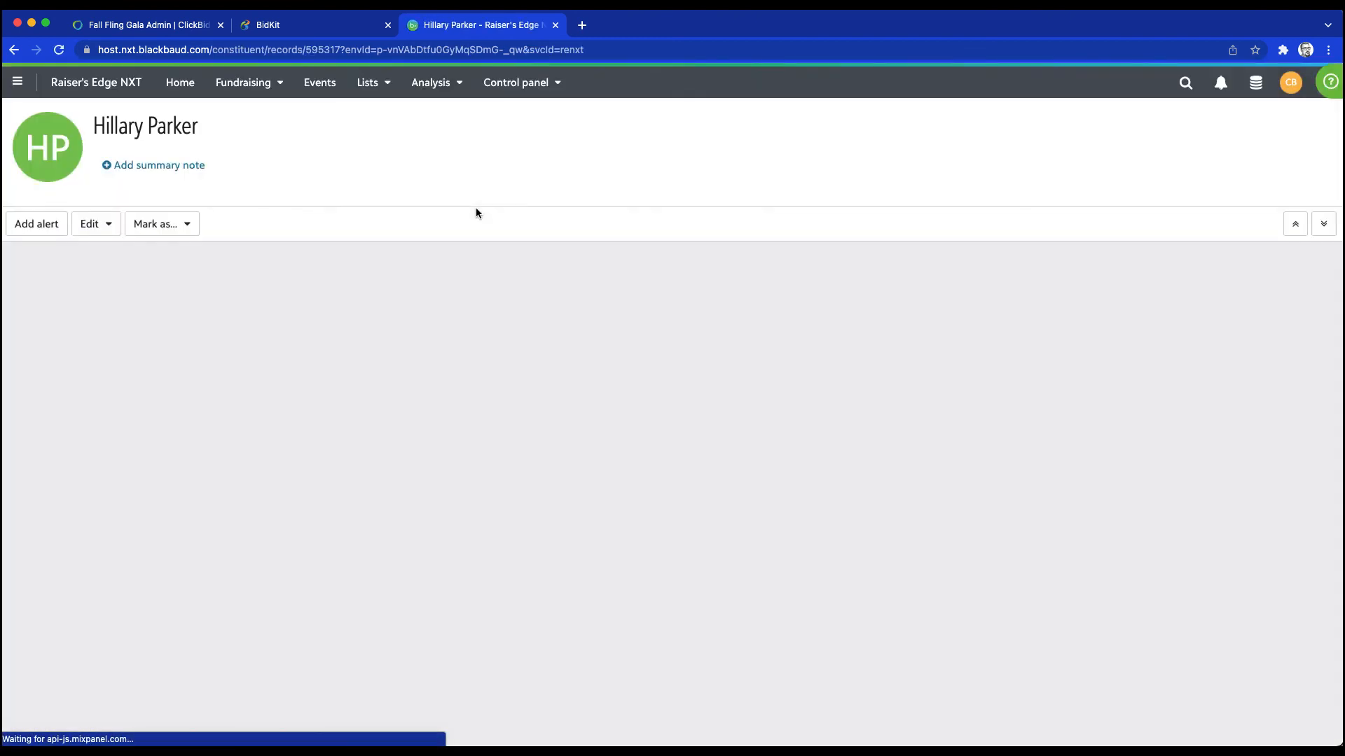